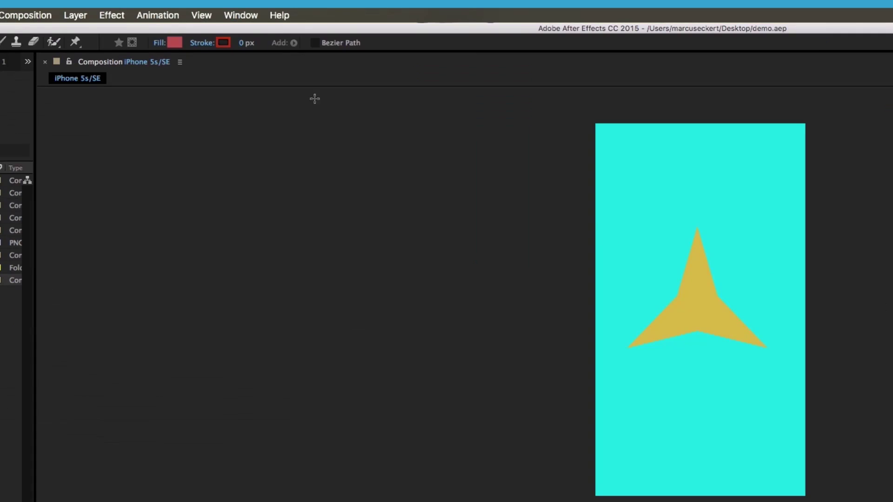
- Open the Squall extension panel from Window > Extensions
click(221, 4)
mouse_move(305, 31)
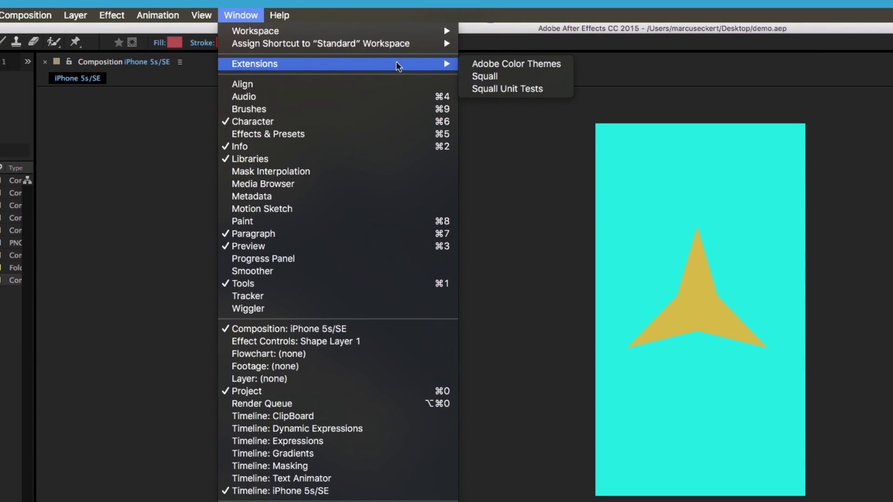
click(489, 76)
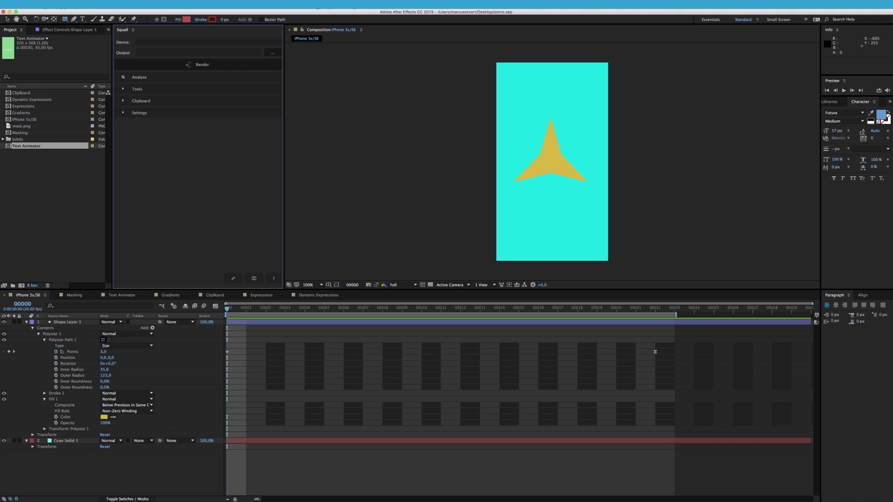
- Move the simulator aside and connect Squall to device address 68.10.134
drag(149, 65, 777, 48)
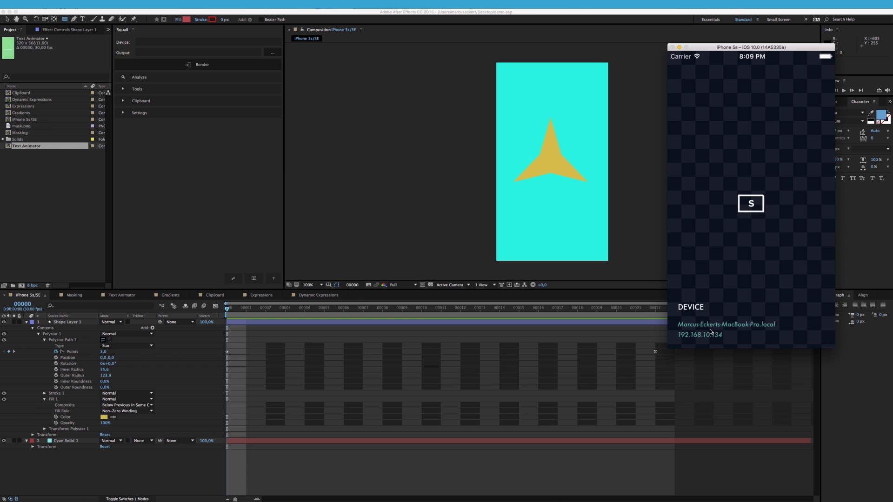
click(196, 43)
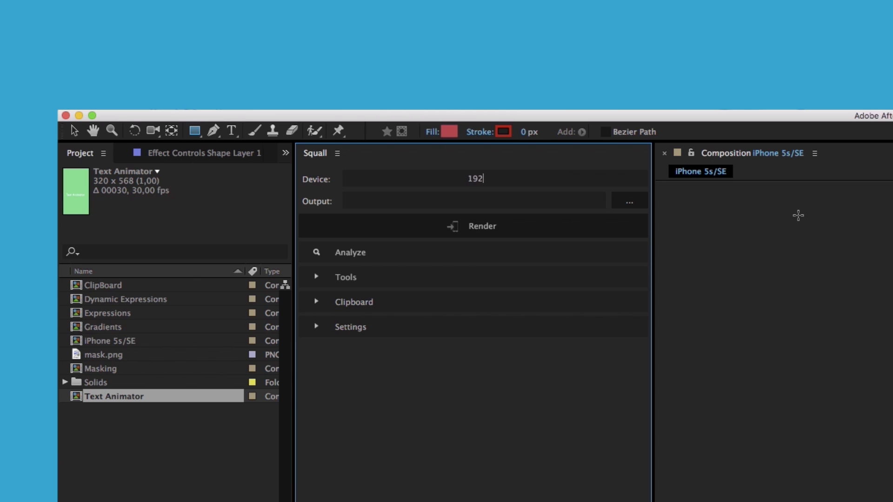
text(68.10.134)
key(Return)
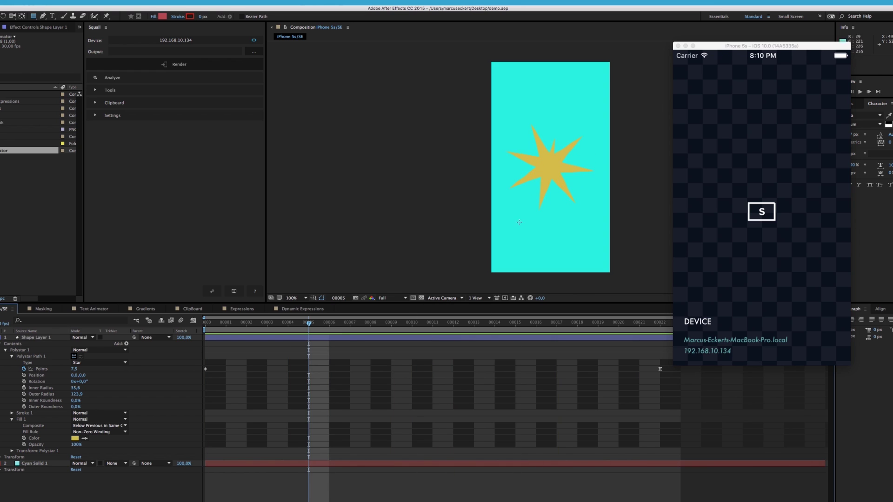
- Render the yellow star to the simulator, recolour its fill red, and render it again
click(236, 71)
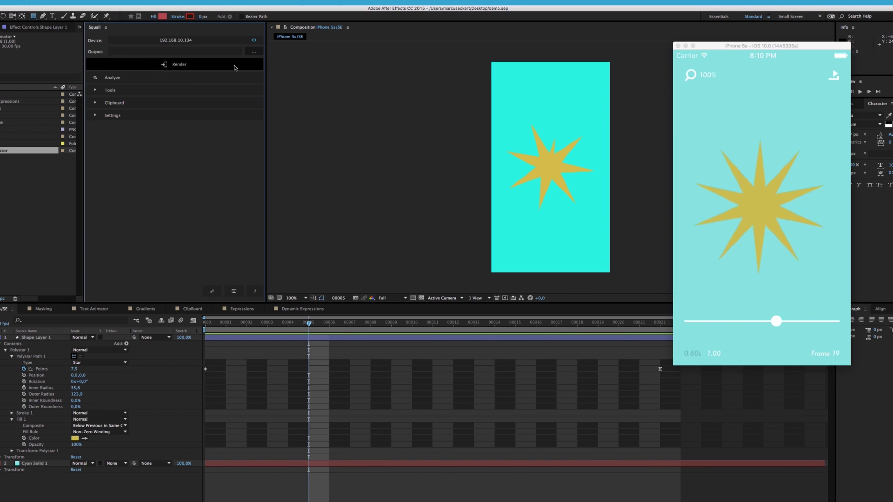
drag(775, 241, 805, 307)
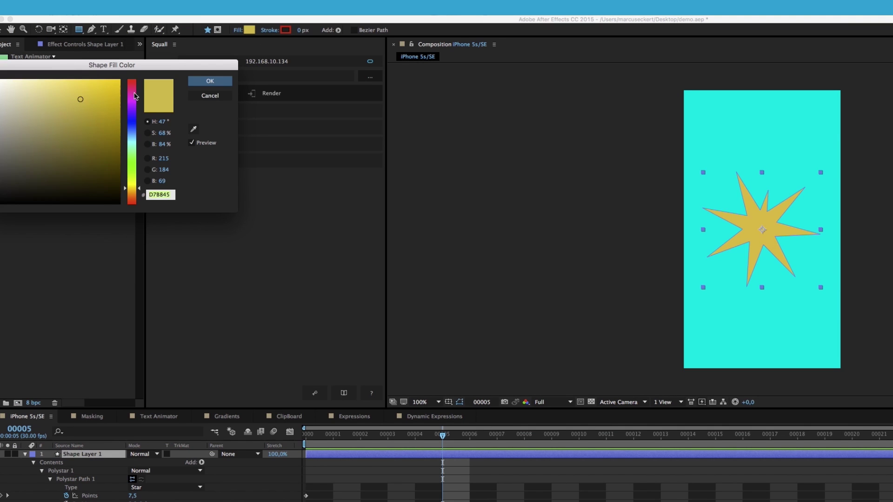
drag(135, 96, 140, 82)
click(210, 81)
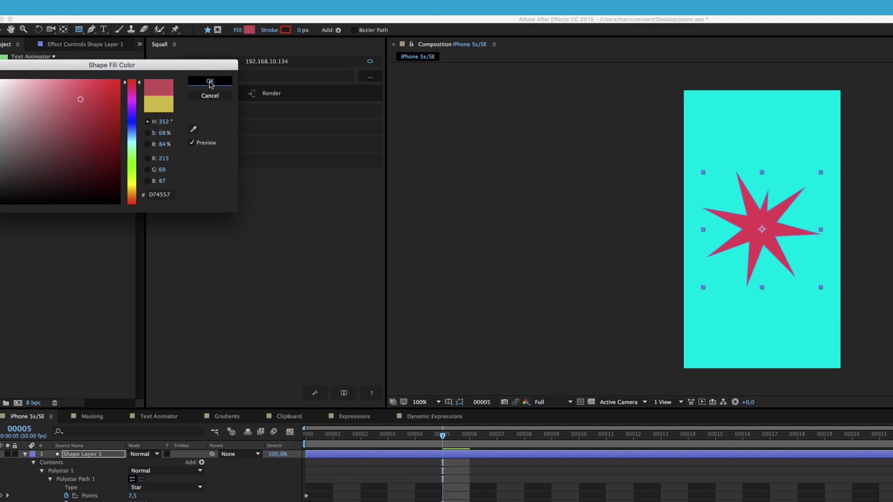
click(271, 96)
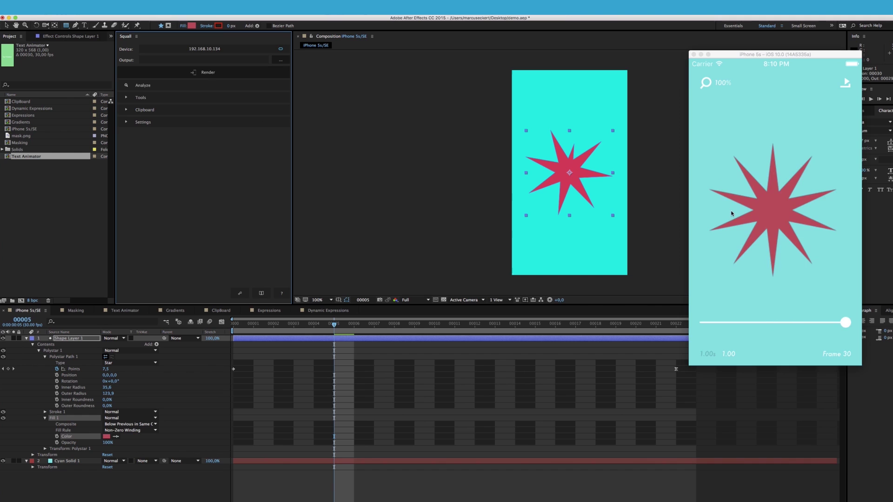
click(733, 233)
- Replace the MASKING text with 'TestMask' and render it to the simulator
drag(733, 248, 756, 252)
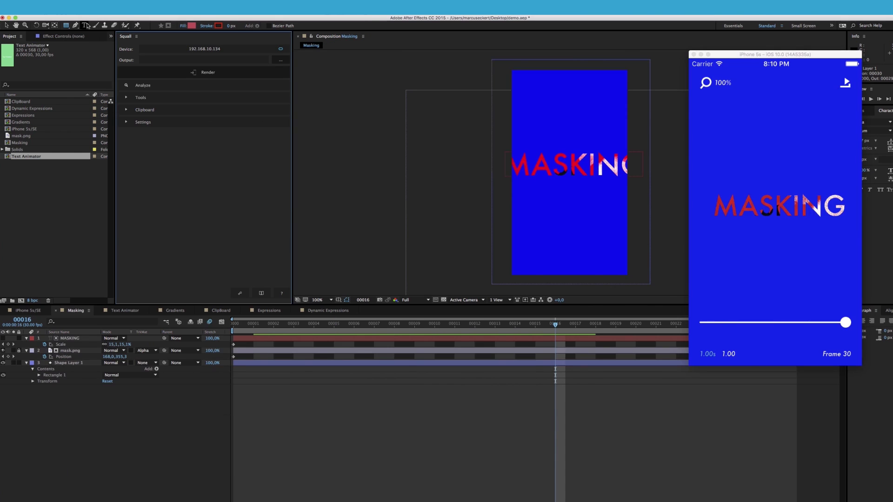
click(563, 167)
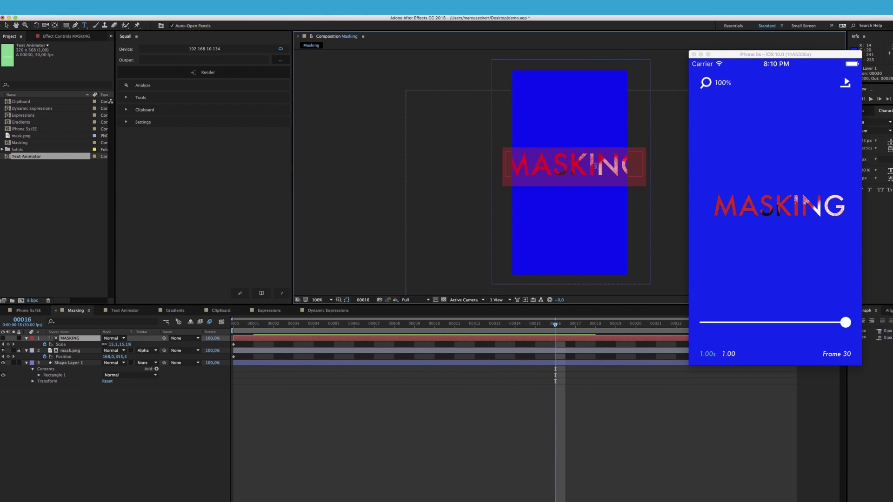
text(TestMask)
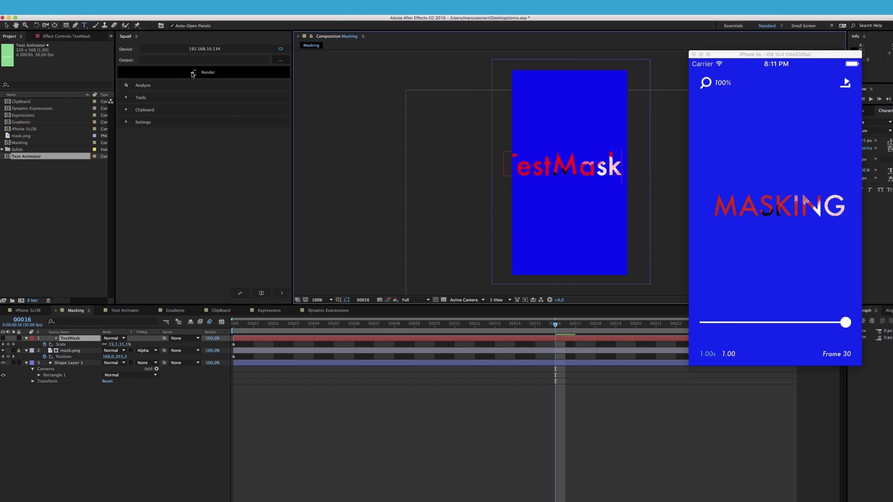
click(193, 73)
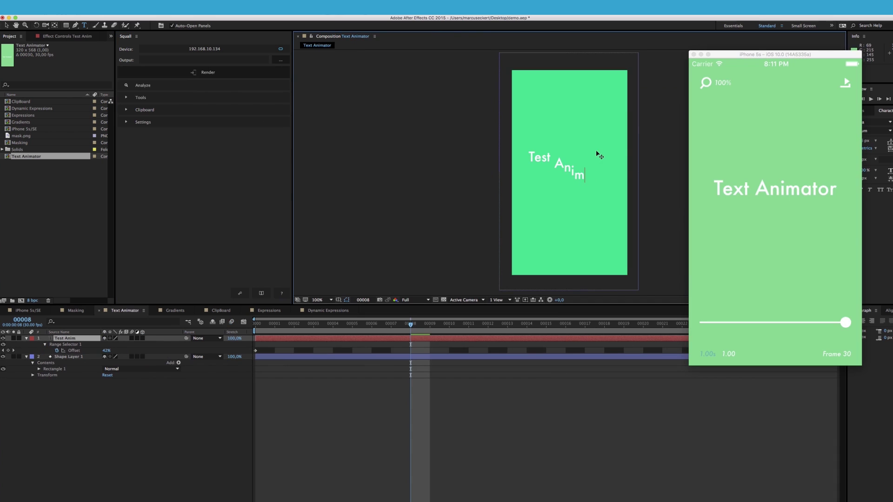
- Complete the text as 'Test Animator', render it, then render the Gradients composition
text(ator)
click(492, 413)
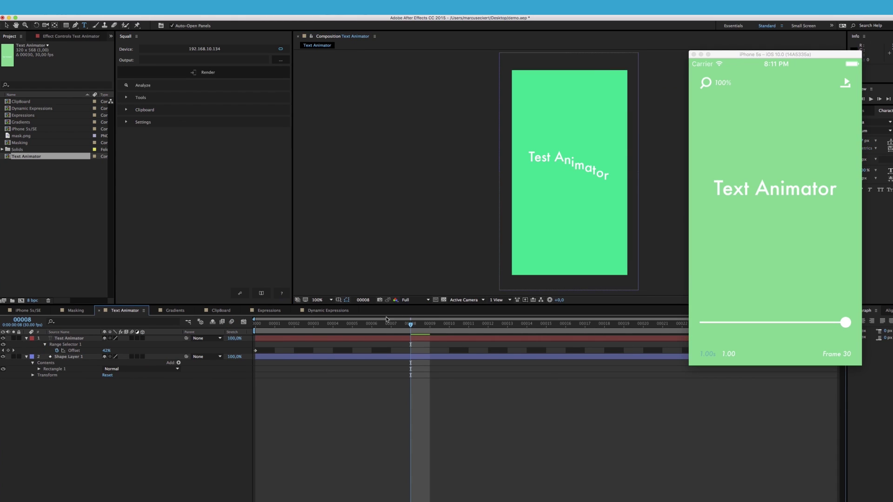
click(252, 73)
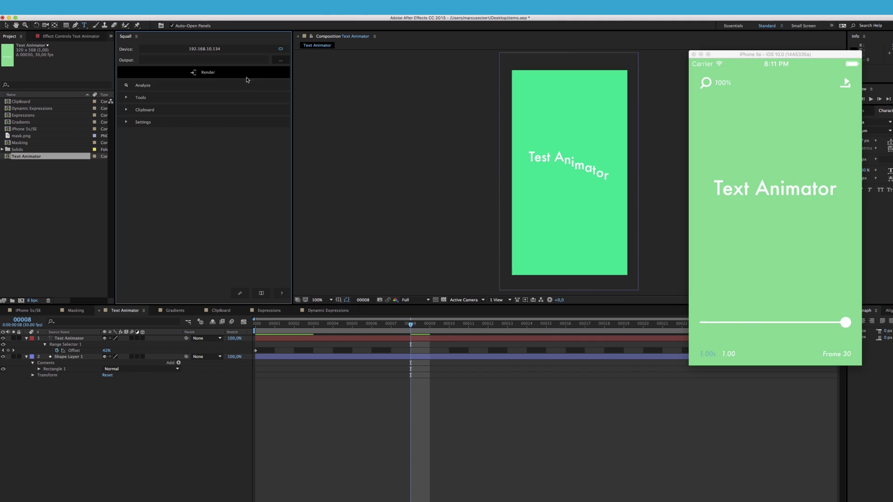
click(254, 73)
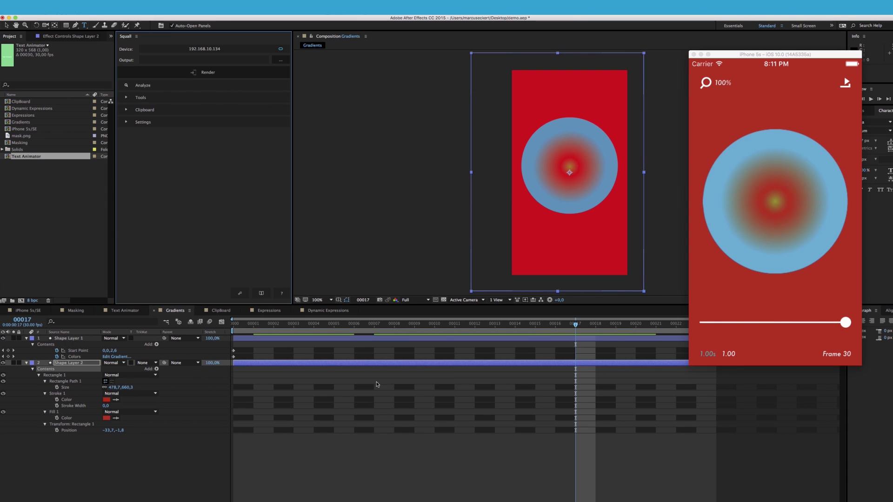
- Draw a rectangular mask over the gradient circle's top half and render it
click(377, 463)
key(space)
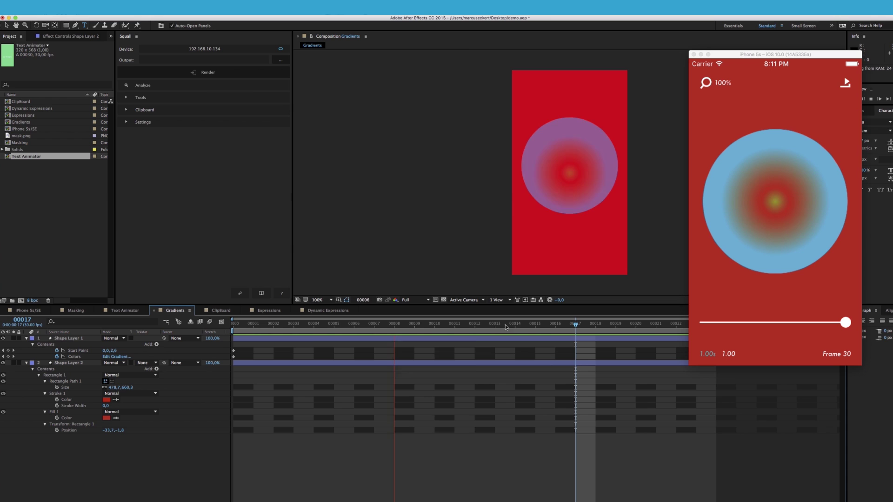
drag(809, 236, 690, 241)
click(582, 164)
key(q)
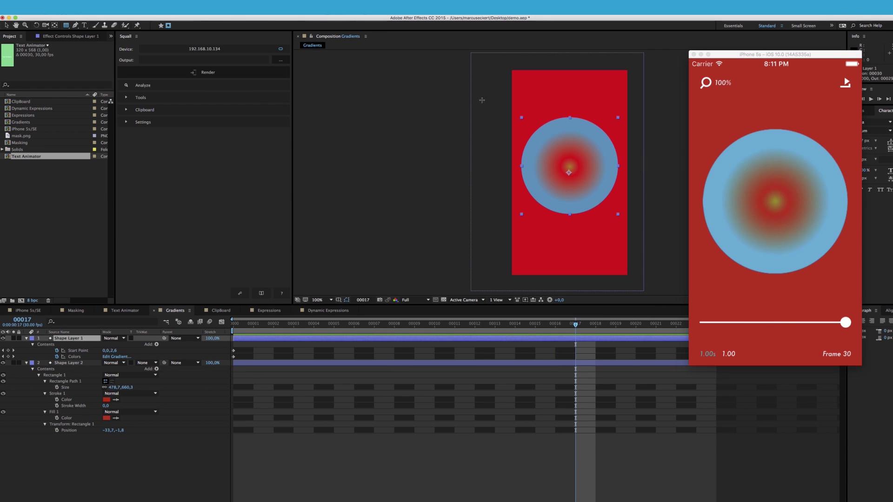
drag(482, 95, 643, 167)
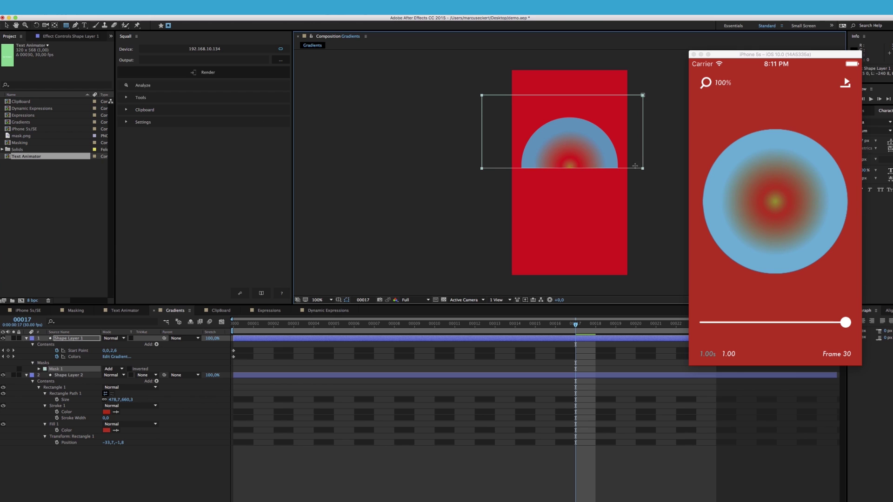
click(265, 86)
click(241, 74)
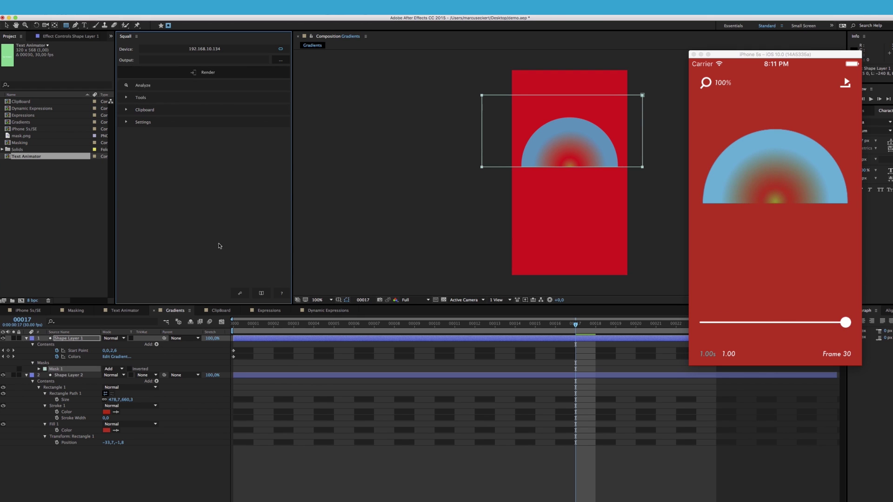
- Set Mask 1's mode to Subtract in the Gradients timeline
click(173, 468)
key(F4)
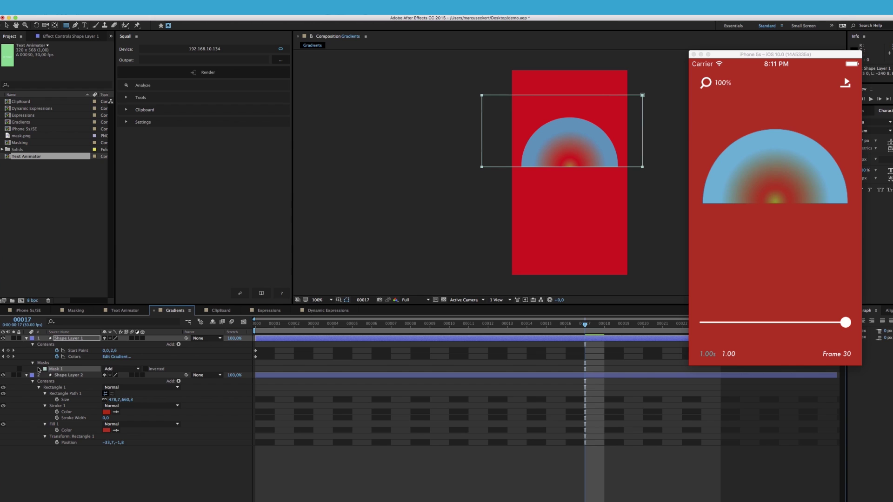
click(120, 369)
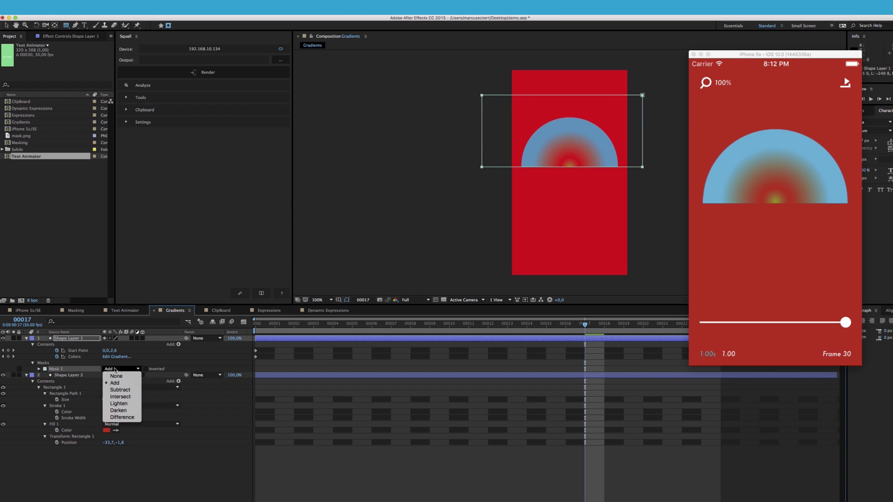
click(122, 391)
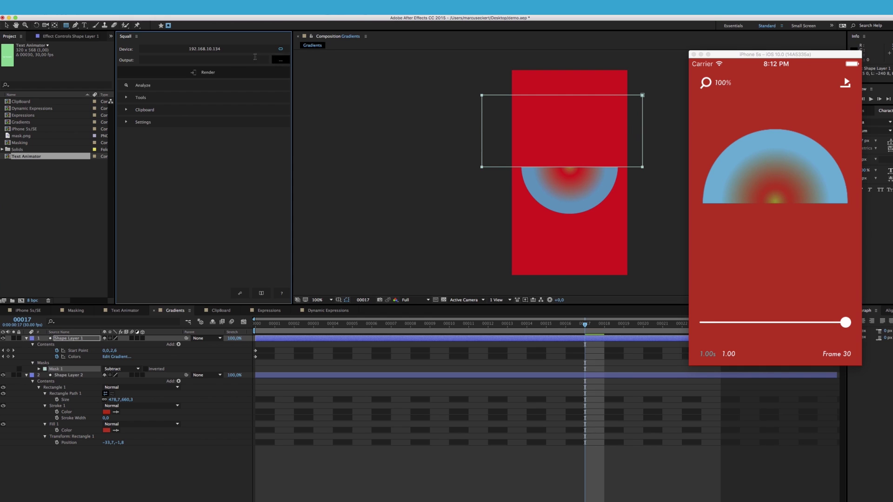
- Analyze Gradients in Squall and read the log.html error about the unsupported maskMode
click(185, 85)
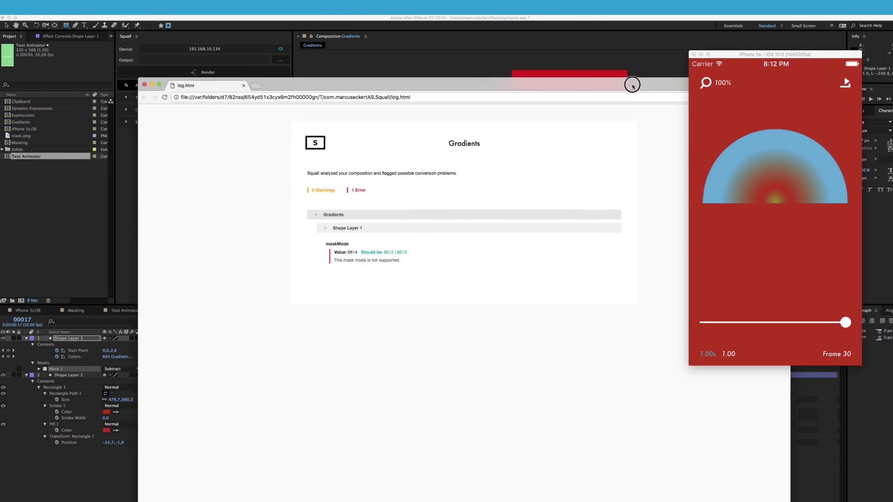
drag(633, 84, 561, 54)
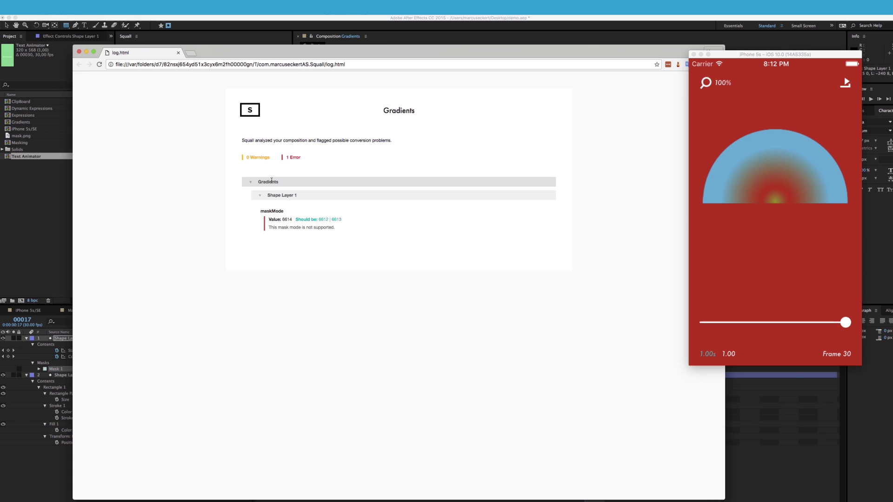
drag(314, 61, 420, 71)
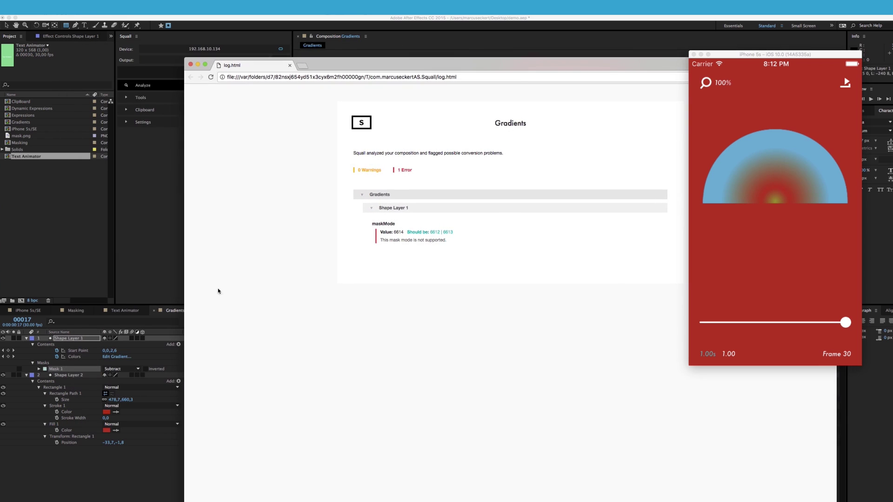
drag(326, 62, 369, 65)
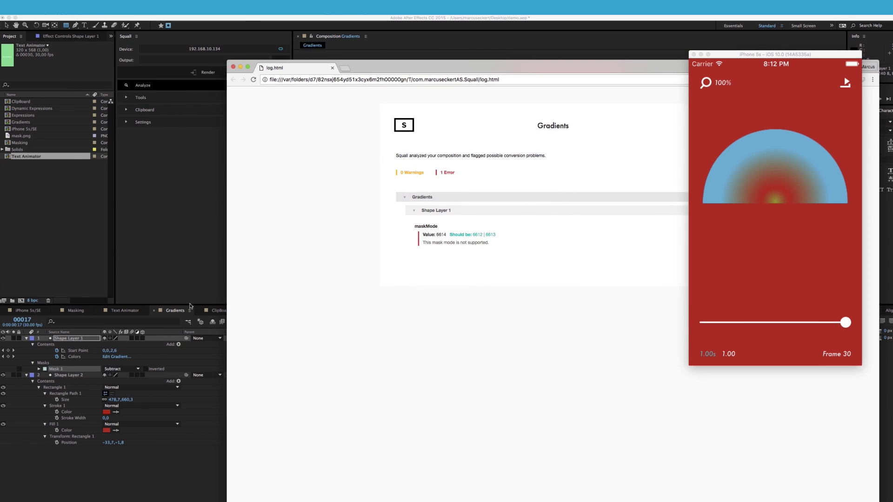
double_click(440, 210)
- Switch Mask 1 back to Add and re-run Analyze to confirm no errors
key(super+h)
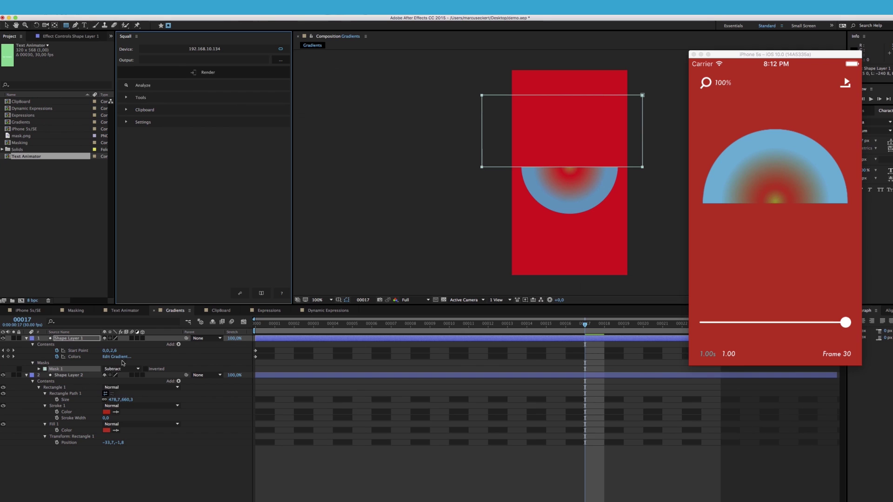
click(121, 369)
click(129, 385)
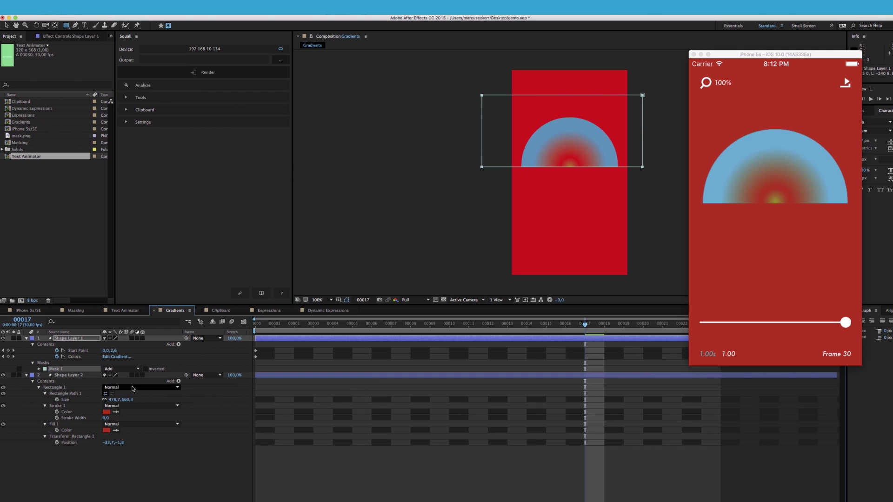
click(199, 90)
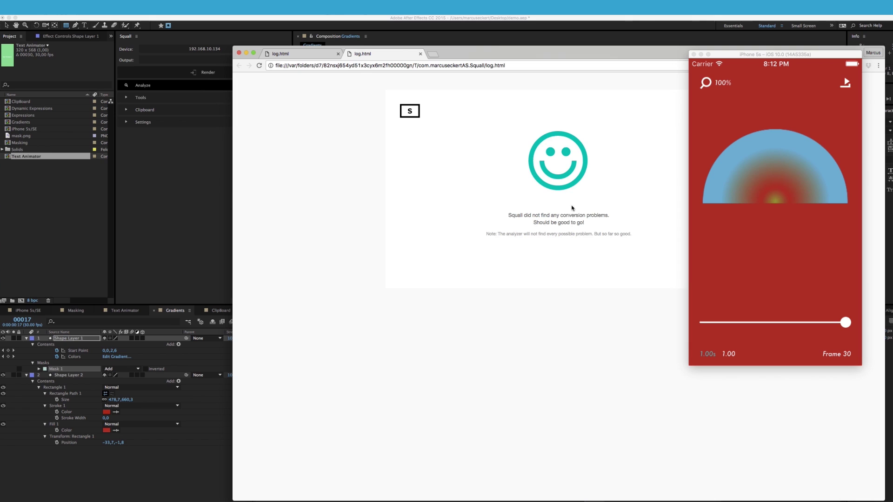
click(198, 174)
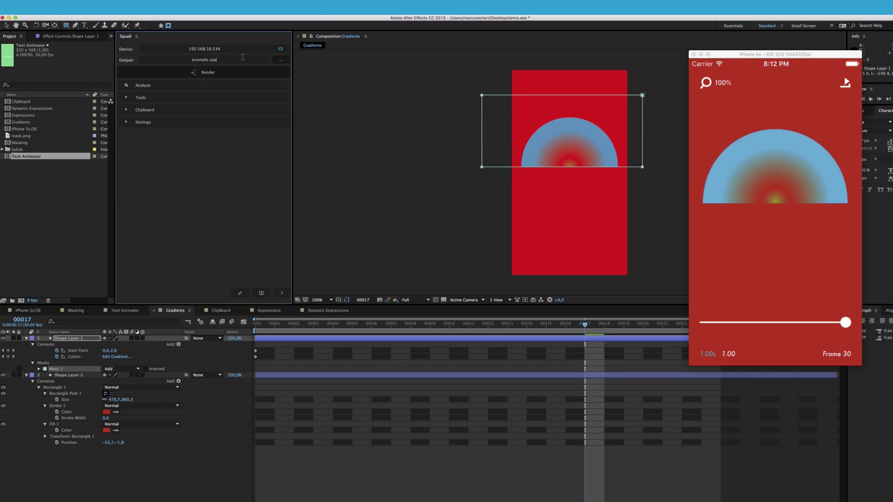
- Render Gradients to example.sqa, inspect the exported JSON, then close it
click(228, 73)
drag(622, 93, 656, 117)
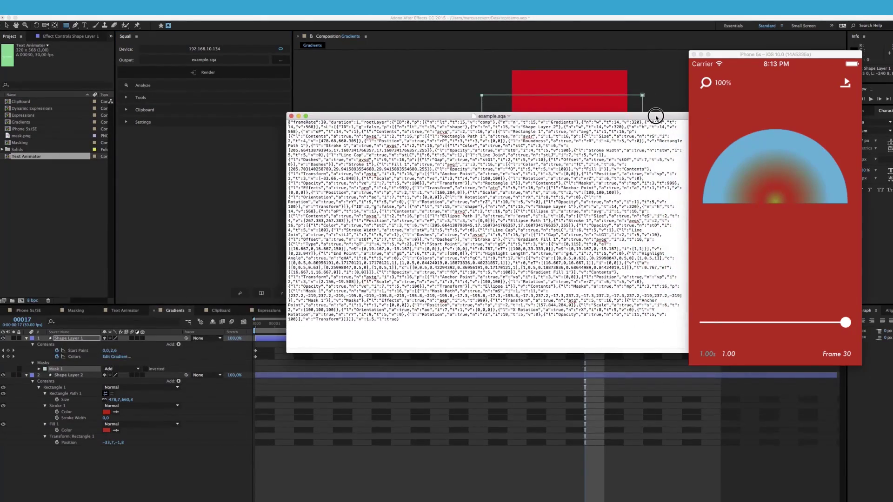
key(super+w)
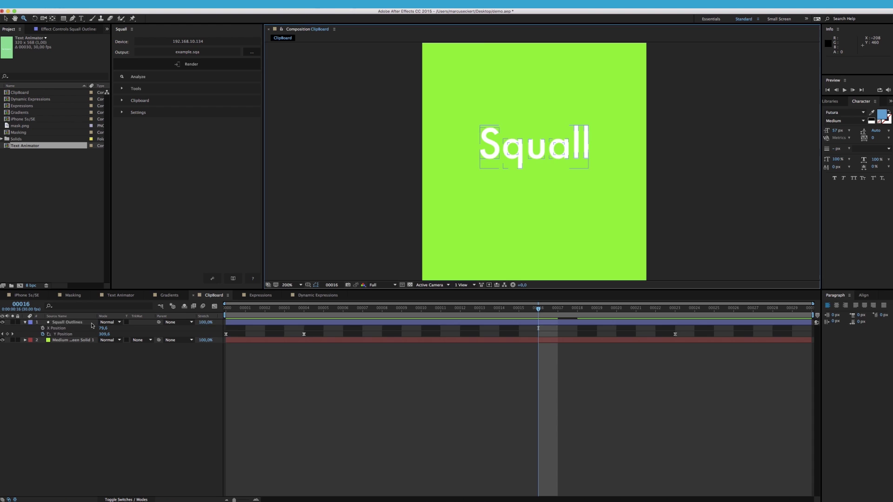
- Reveal the Squall Outlines letter paths for point editing
click(92, 324)
key(u)
key(u)
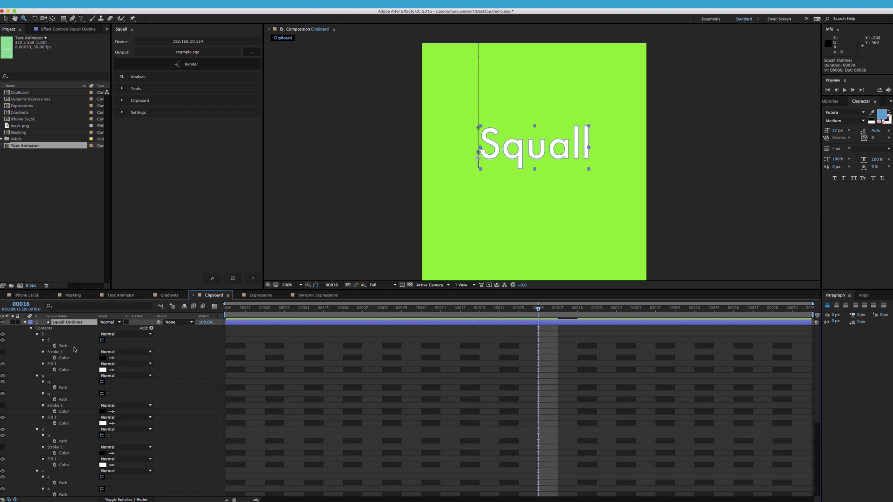
click(73, 347)
key(g)
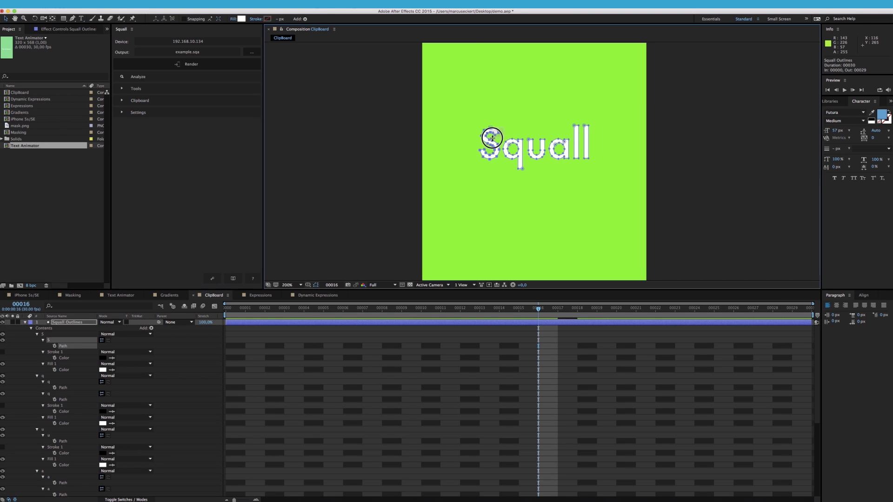
- Lengthen the q's descender, raise both l tops, and extend the second l downward
click(521, 167)
drag(521, 168, 522, 211)
drag(607, 120, 587, 106)
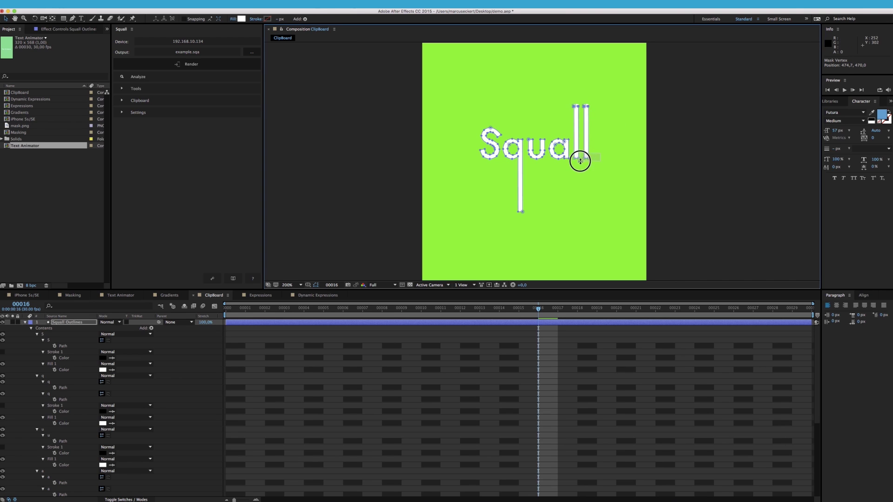
drag(585, 158, 589, 183)
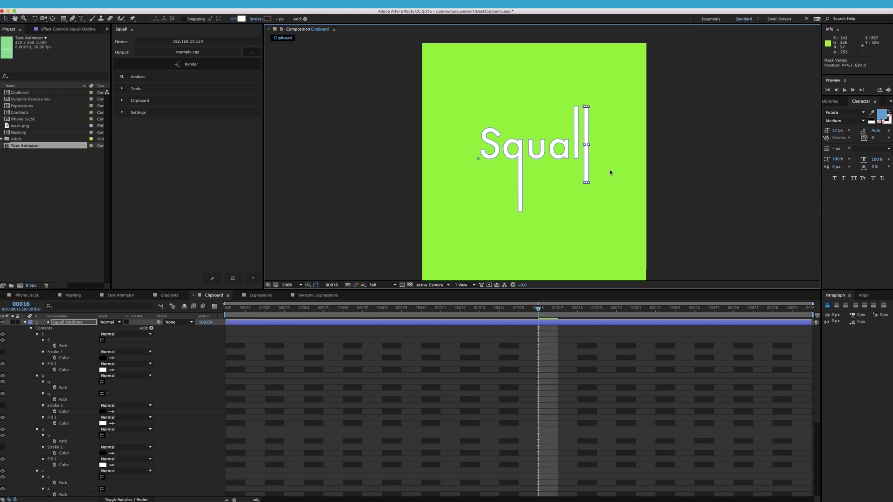
key(comma)
key(v)
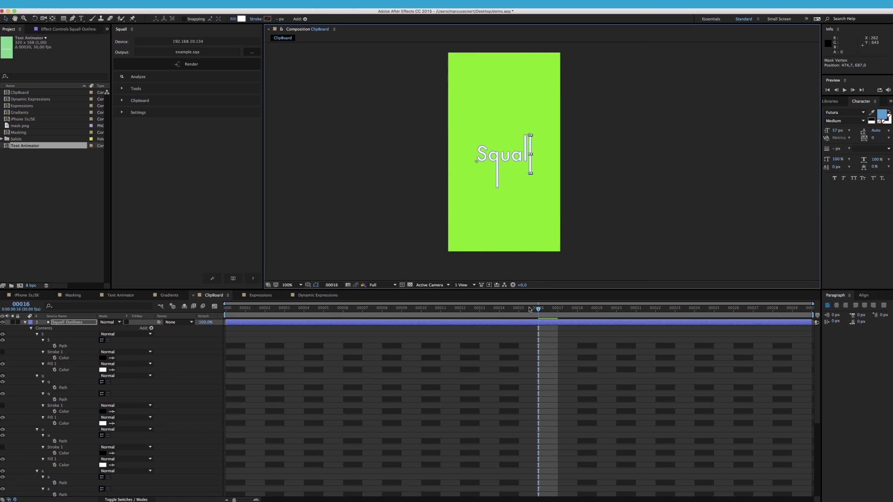
click(614, 208)
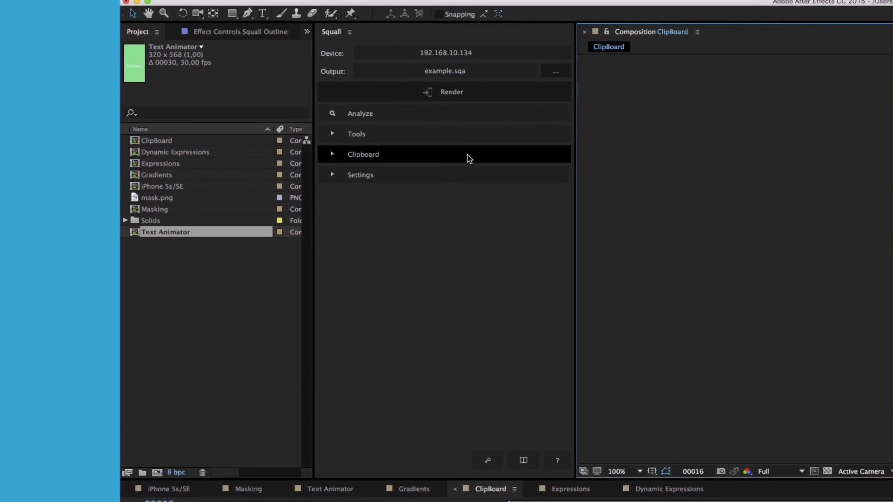
- Generate a Swift 2.3 code snapshot of ClipBoard in Squall and copy it
click(194, 101)
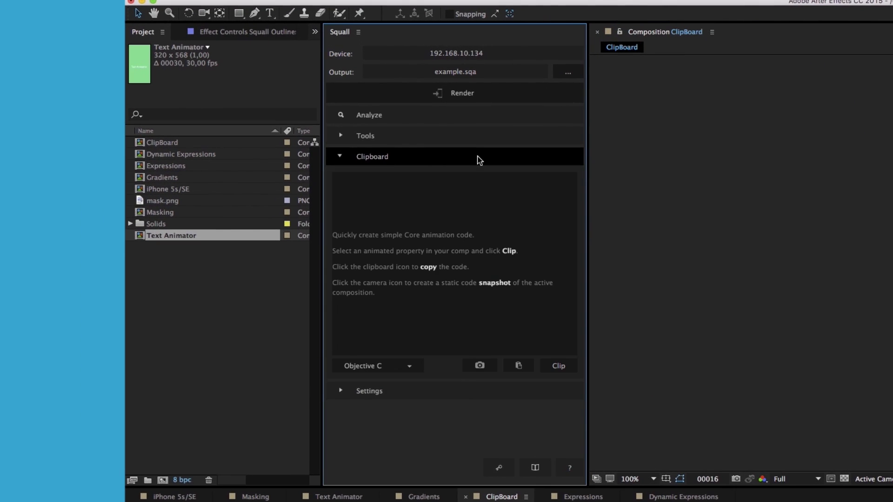
click(409, 364)
click(398, 396)
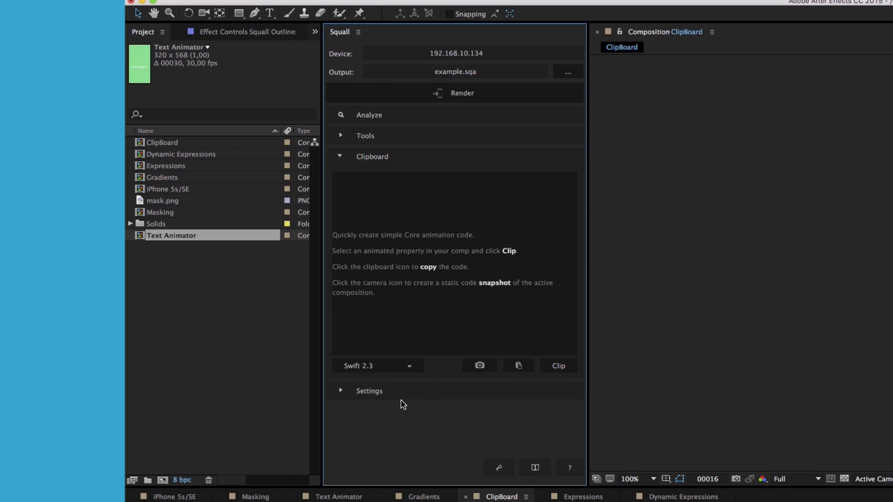
click(481, 367)
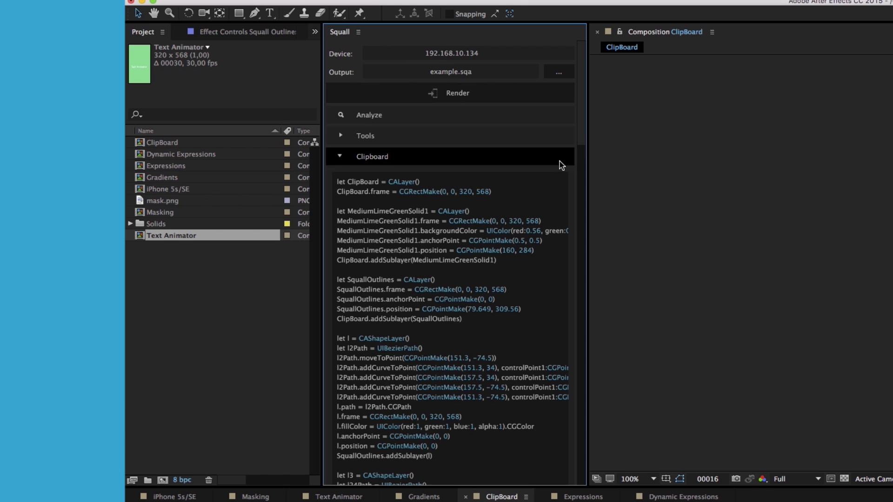
drag(582, 137, 533, 451)
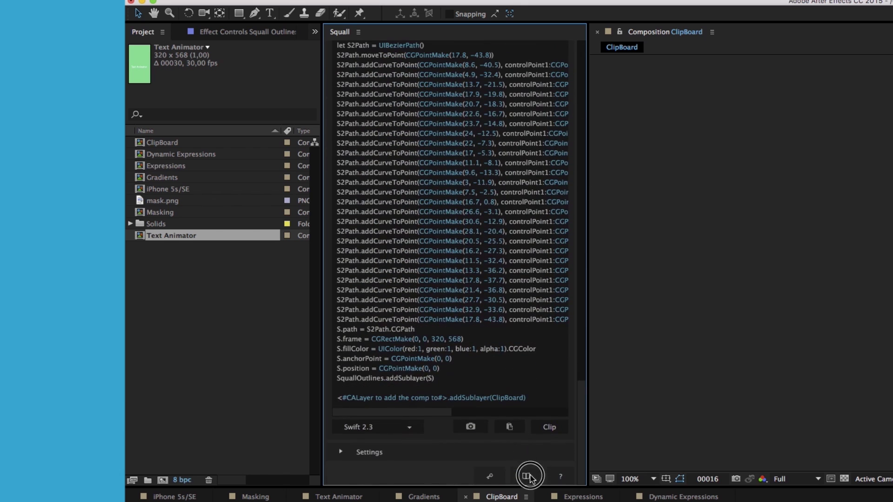
click(510, 427)
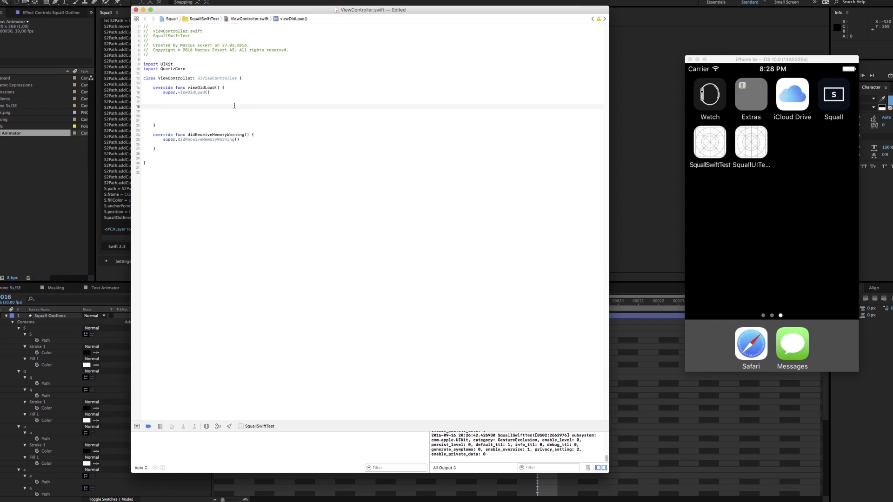
- Paste the code into Xcode's viewDidLoad with self.view.layer and run it in the simulator
key(super+v)
text(self.view.layer)
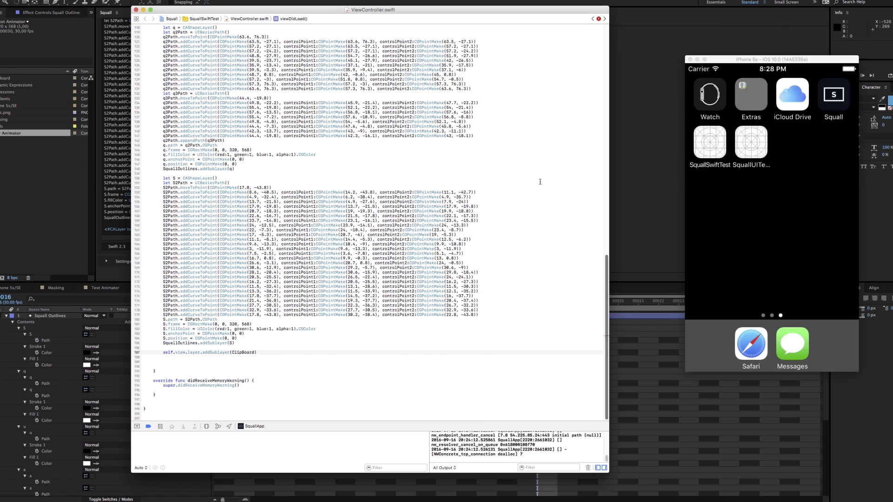
key(super+r)
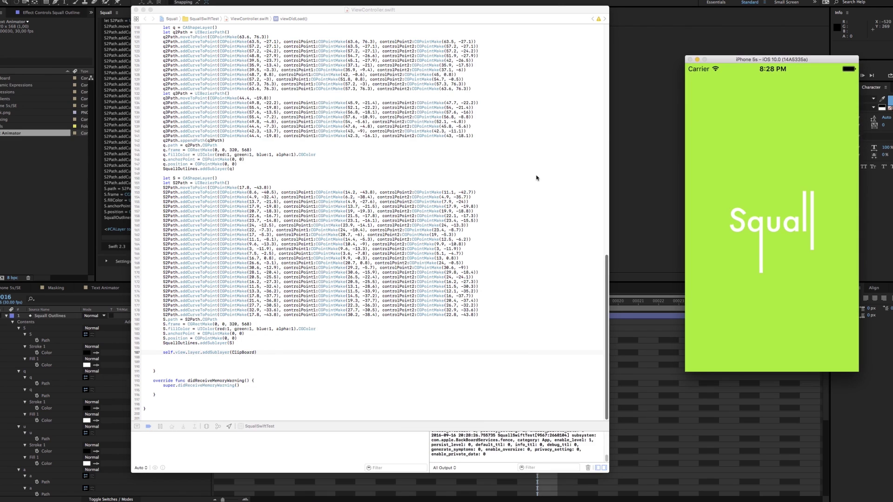
key(super+Tab)
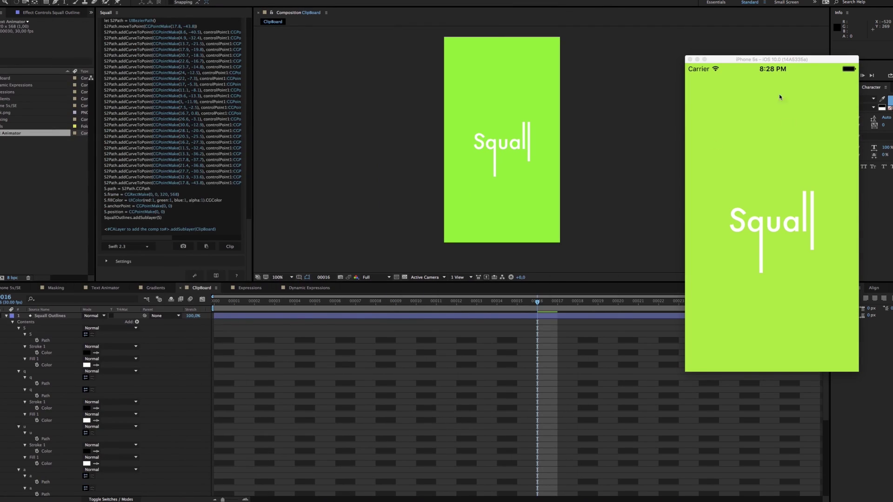
- Collapse Squall Outlines and show only its animated Y Position property
drag(771, 59, 737, 43)
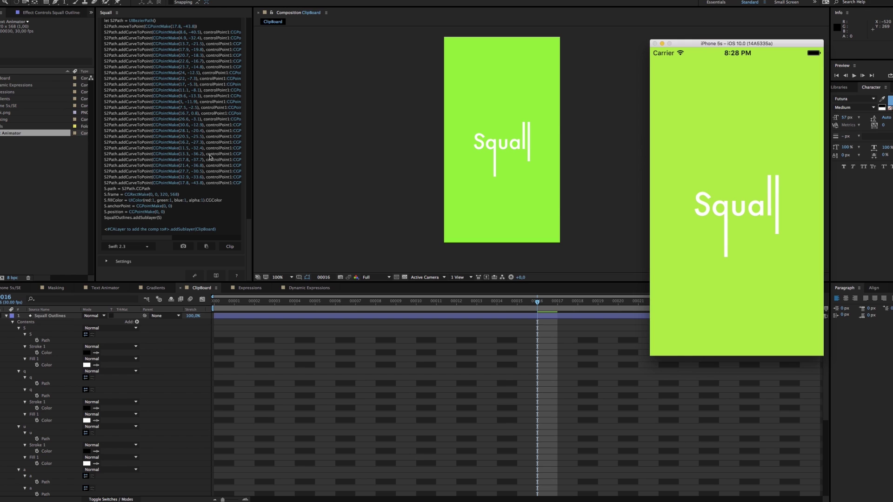
click(8, 321)
click(6, 316)
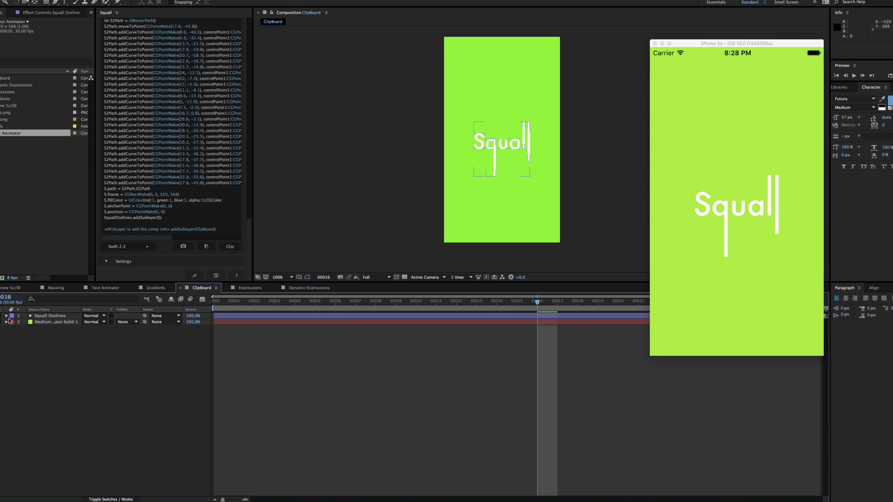
click(51, 316)
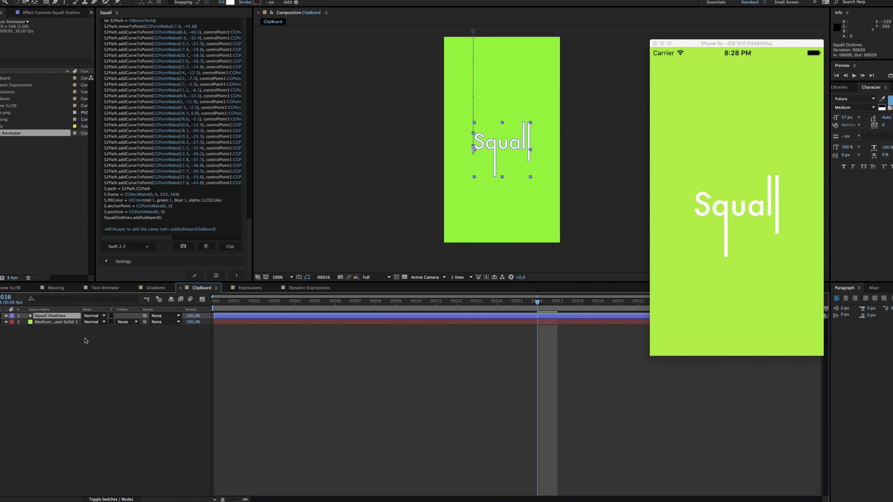
key(u)
- Preview the vertical motion, then generate Swift keyframe-animation code for Y Position
click(110, 353)
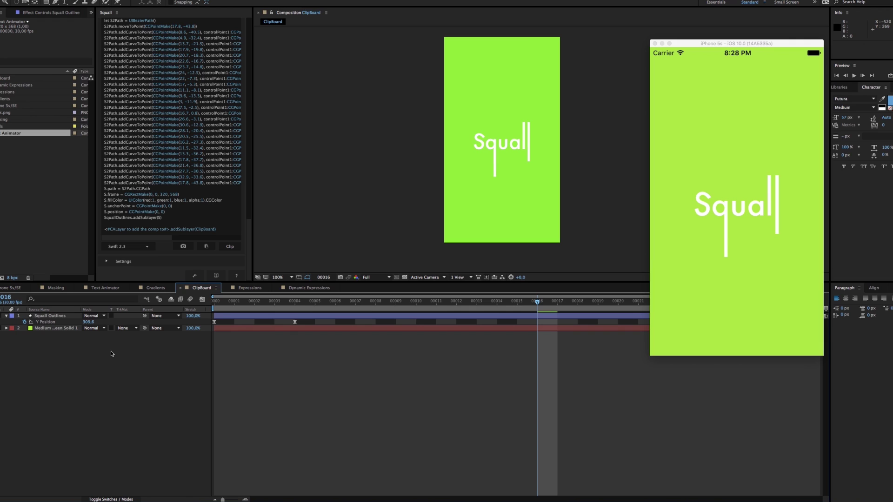
key(space)
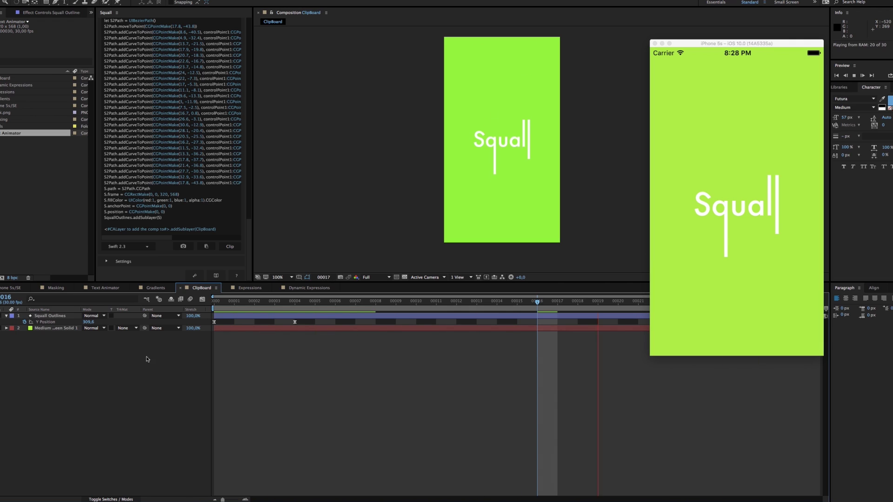
key(space)
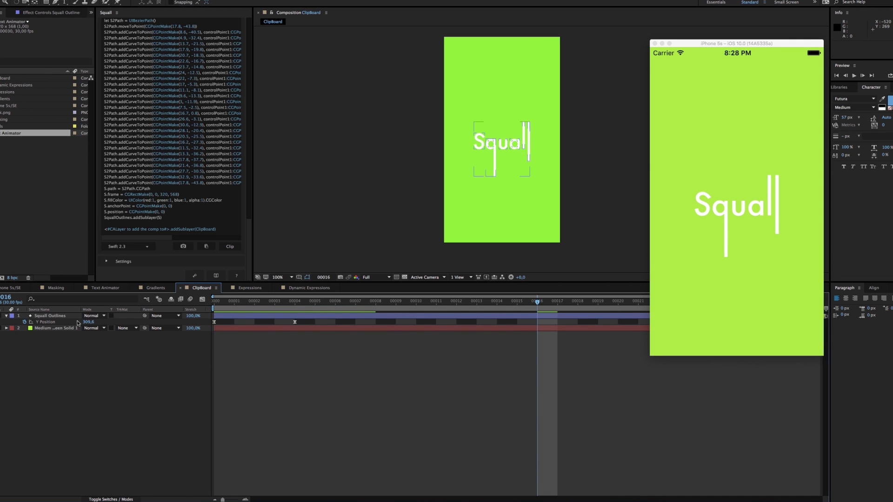
click(60, 323)
click(233, 247)
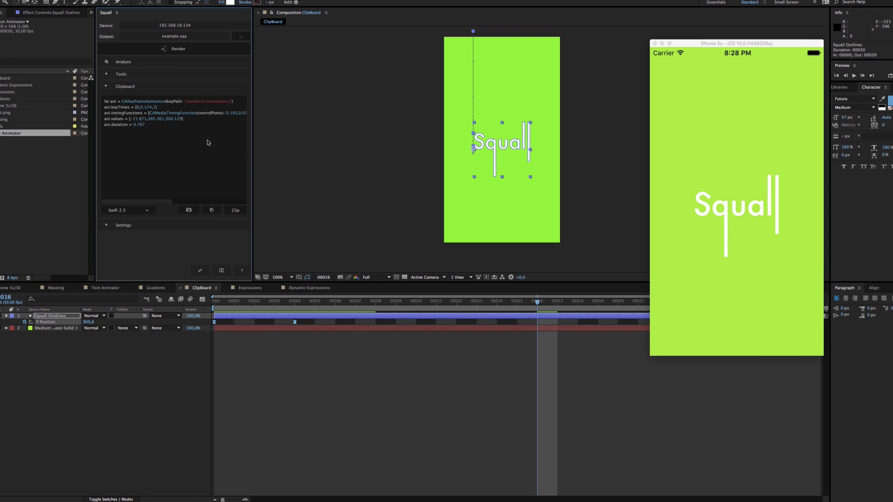
- Switch the Squall Clipboard language to Objective C and clip the Y Position code again
click(126, 210)
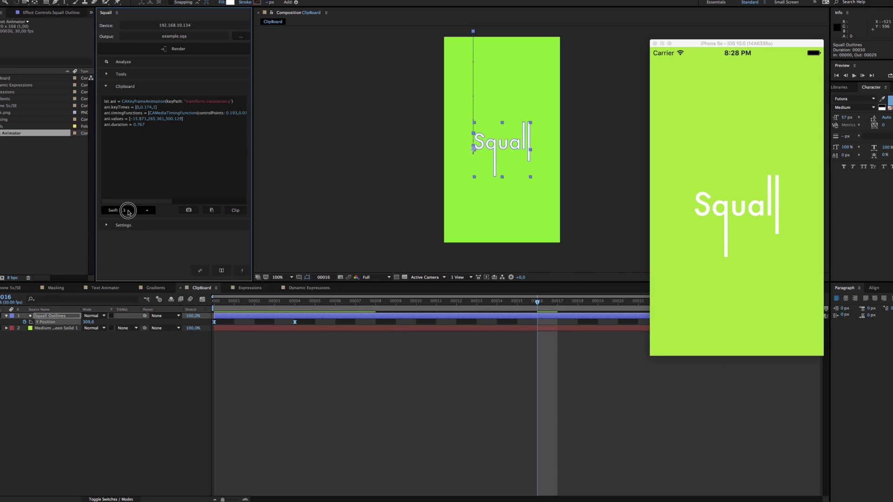
click(134, 239)
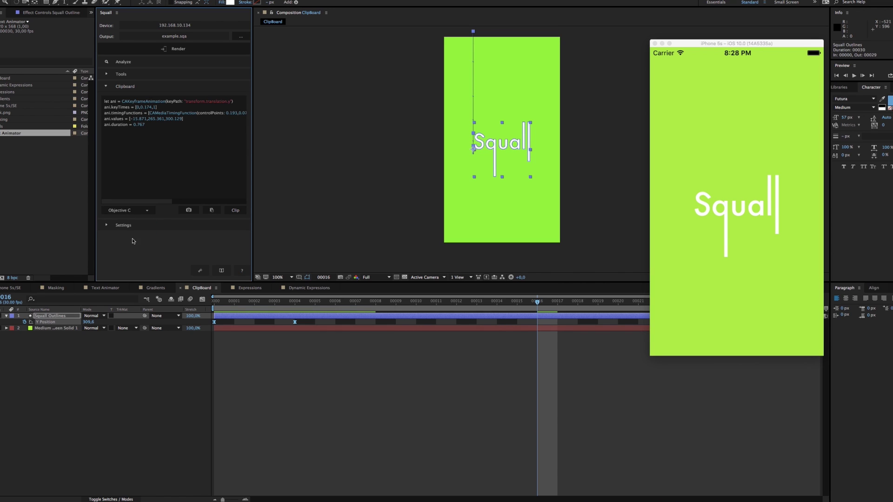
click(229, 213)
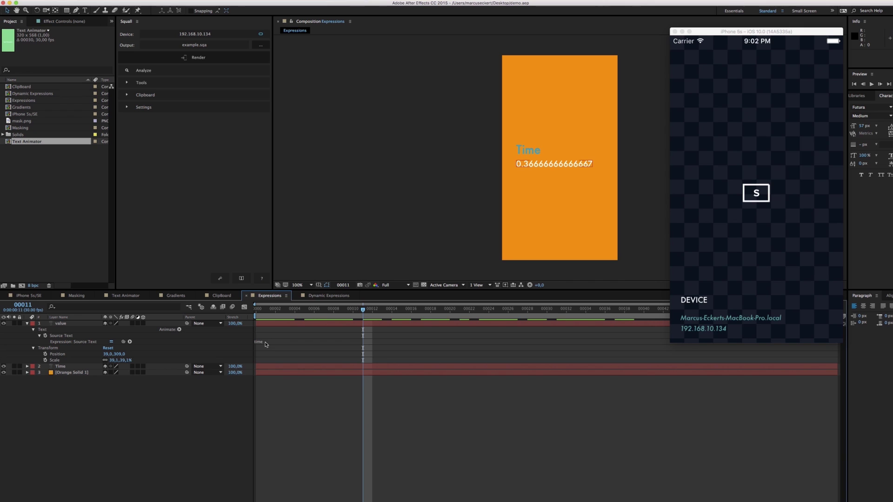
- Edit and commit the Source Text time expression, then render the Expressions composition to the simulator
click(277, 343)
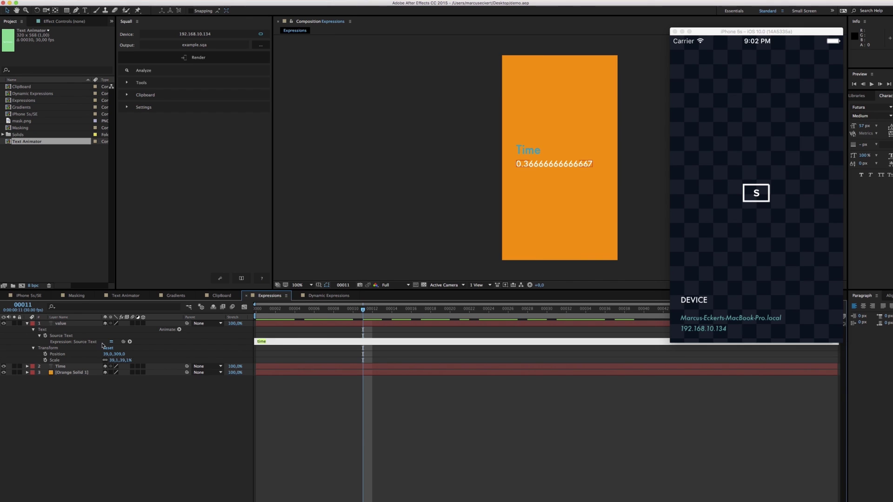
click(265, 361)
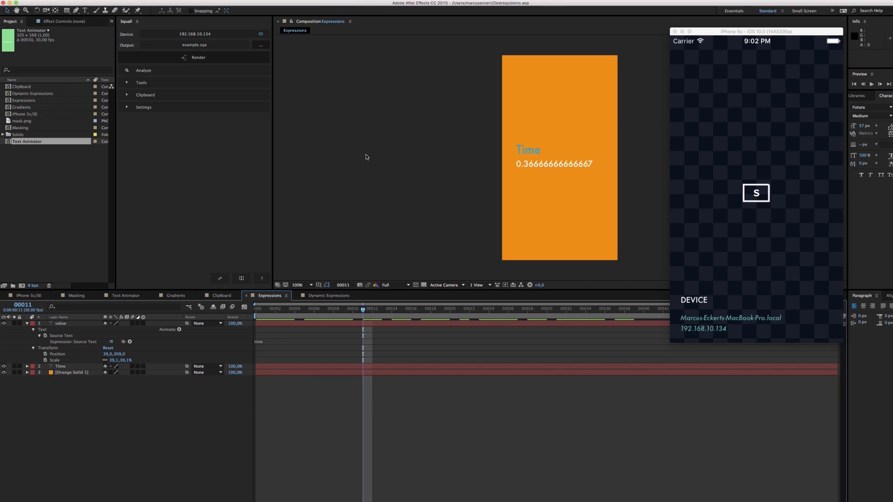
click(168, 58)
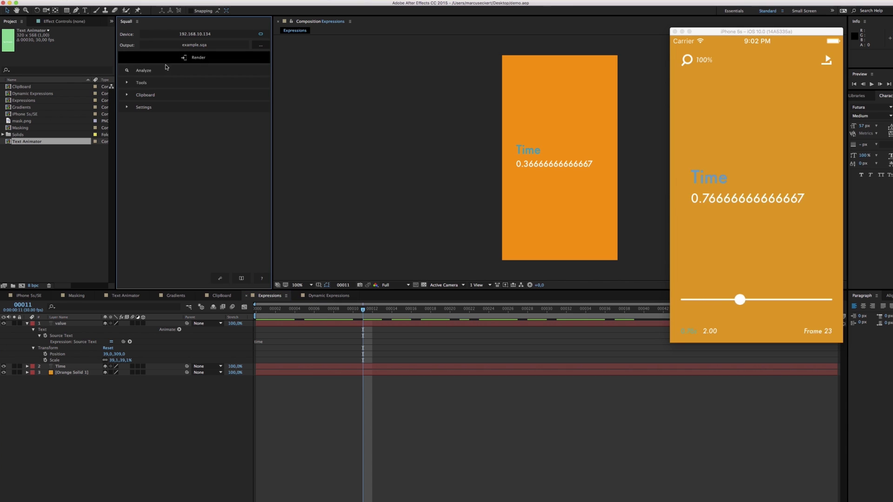
- In the simulator, reset the preview to frame 0 and scrub its live Time value
click(764, 180)
click(727, 200)
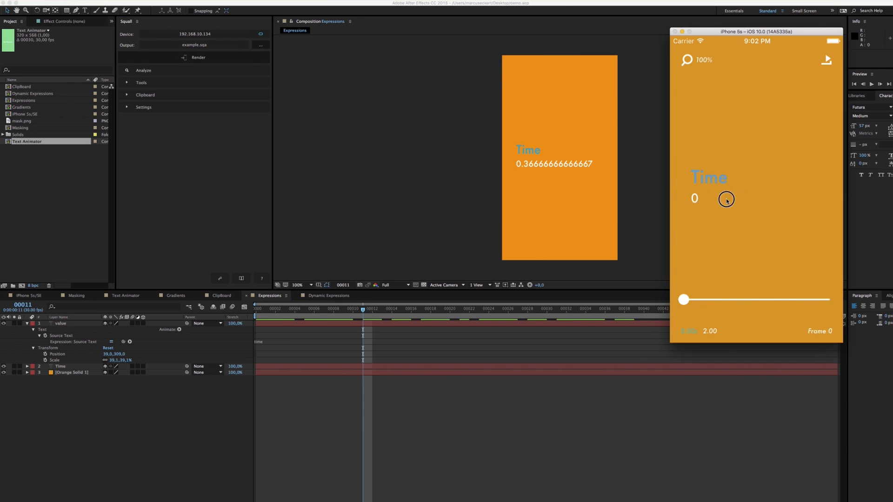
drag(728, 200, 763, 195)
- Step the composition frame by frame from the start, then scrub the simulator preview forward to compare Time values
key(Home)
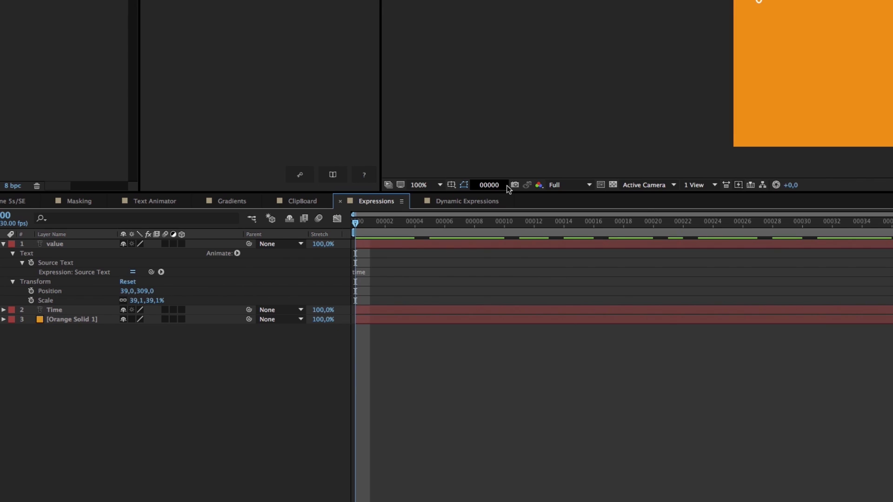
key(Page_Down)
key(Page_Down)
key(Page_Down)
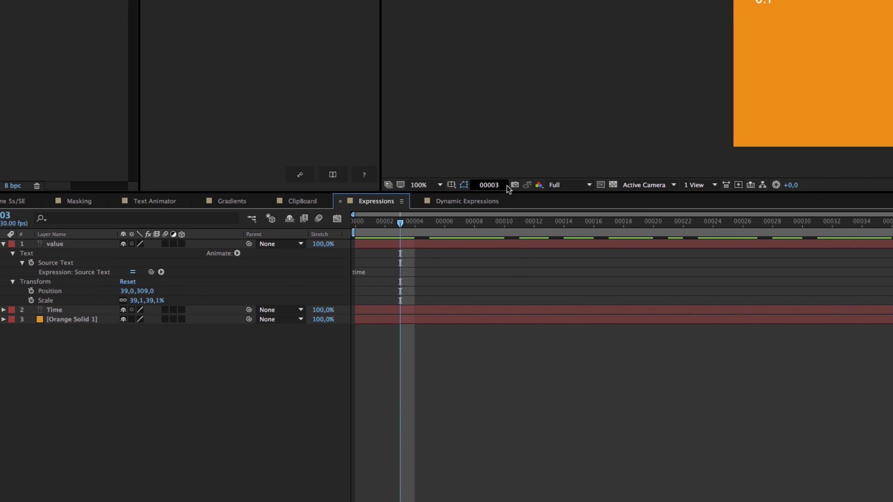
key(Page_Down)
key(Page_Down)
key(Page_Down)
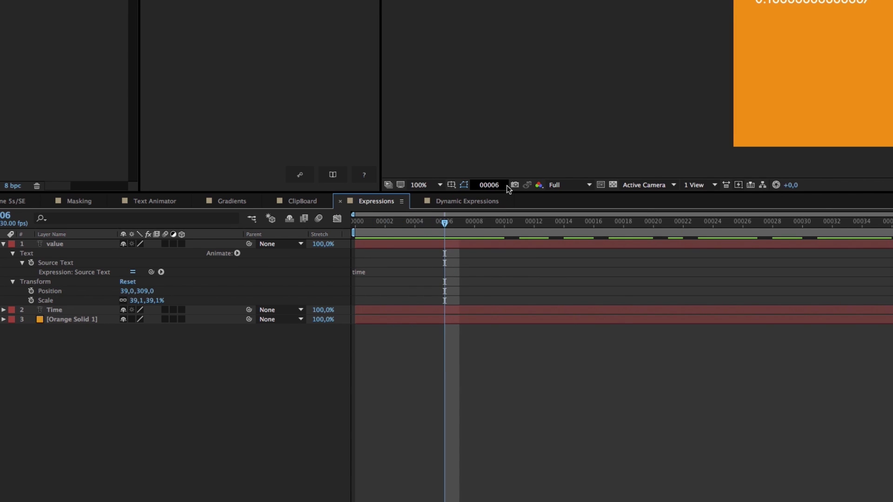
key(Page_Down)
key(Page_Down)
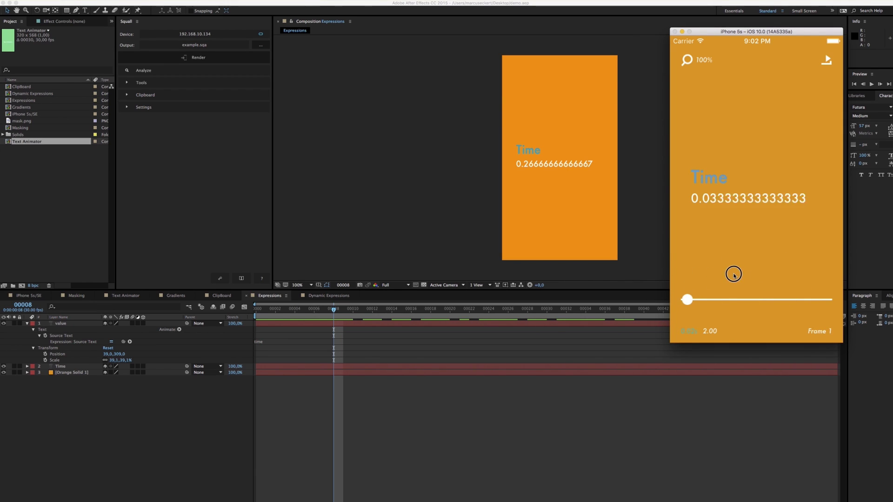
drag(734, 275, 774, 275)
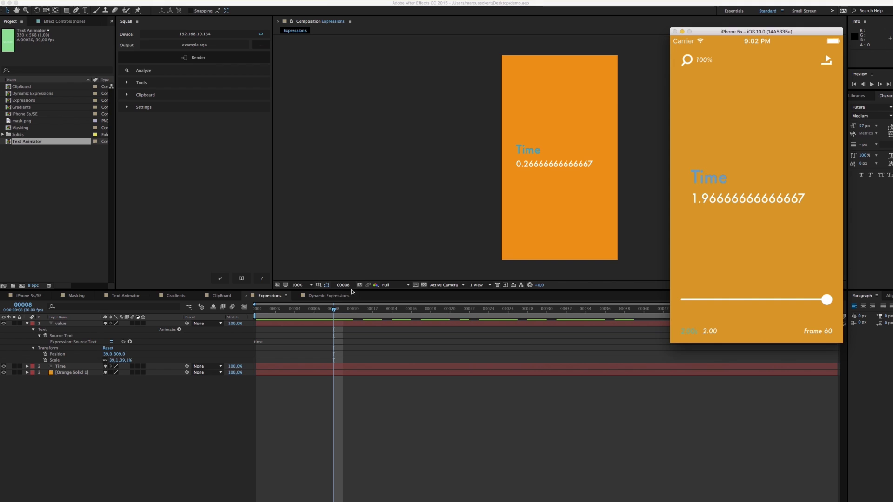
- Open the Dynamic Expressions composition, enable Dynamic Expressions (Beta) in Squall Settings, and render the pentagon
click(332, 297)
click(331, 296)
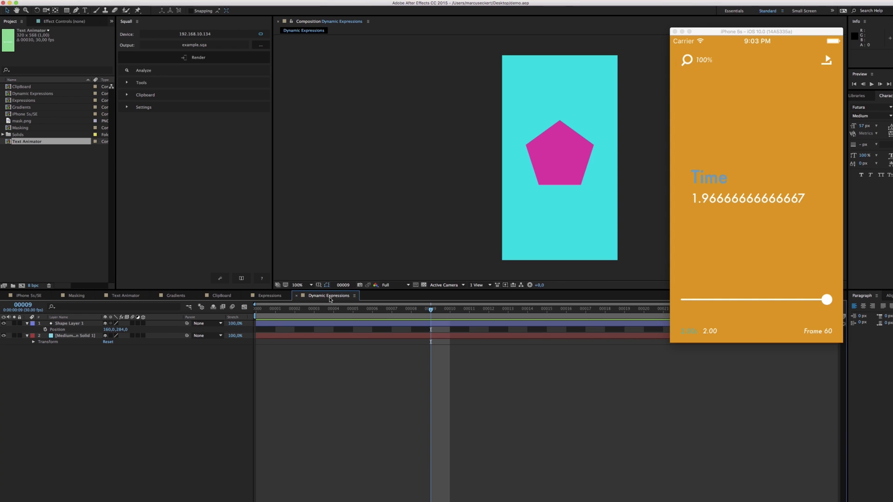
click(162, 111)
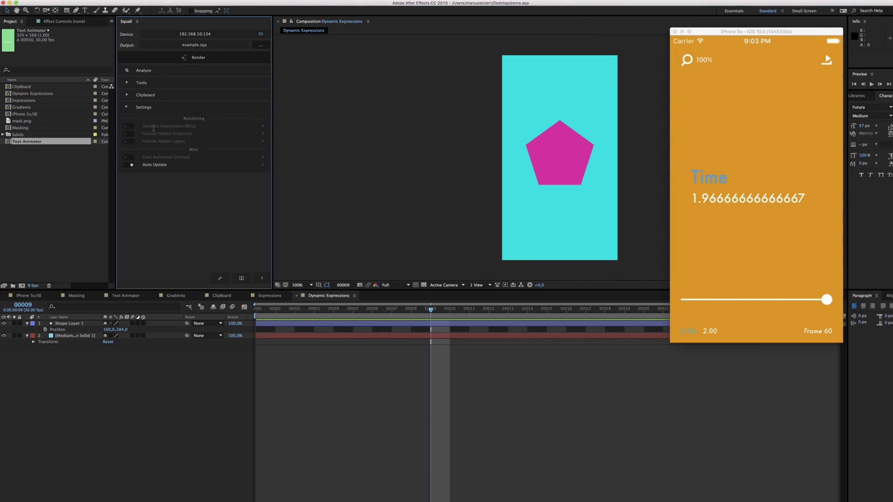
click(154, 126)
click(237, 66)
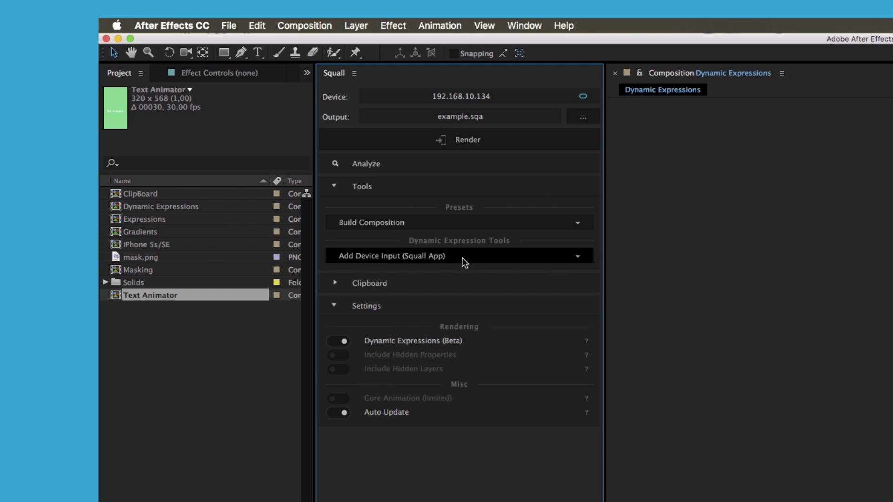
- Add a Touch Position device input and reveal its Point value under Squall Controls > Touch
click(197, 123)
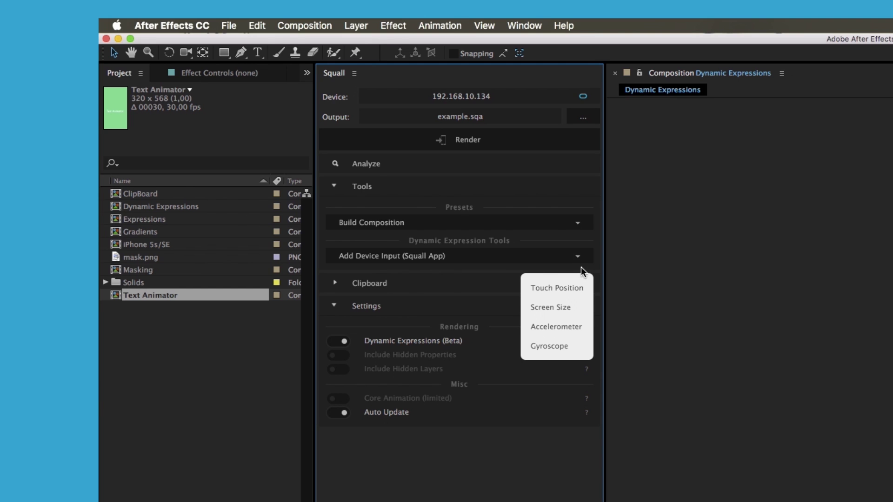
click(570, 289)
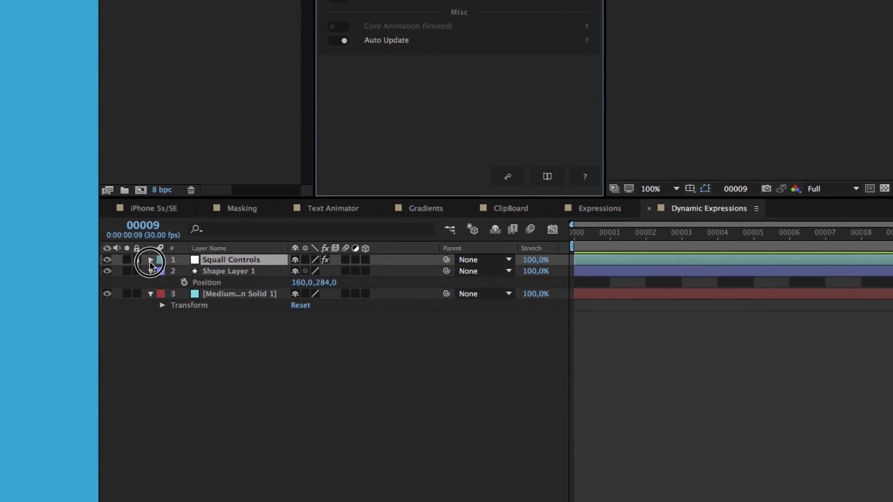
click(150, 262)
click(162, 271)
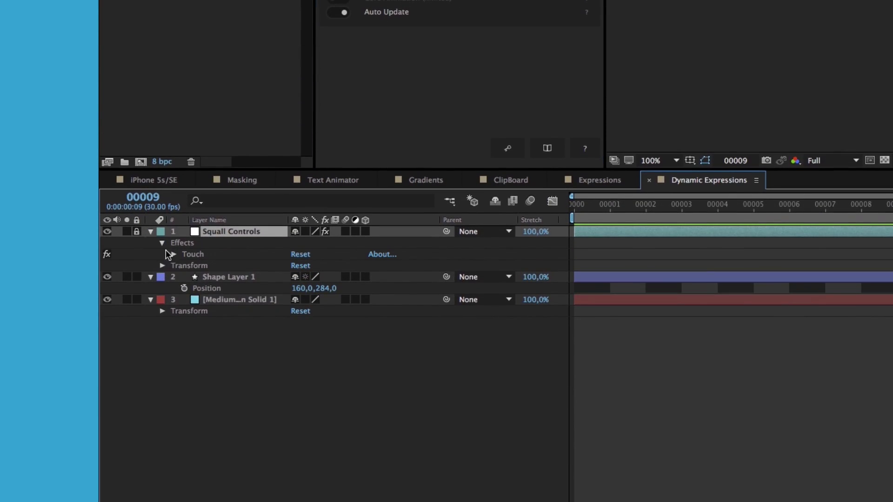
click(173, 282)
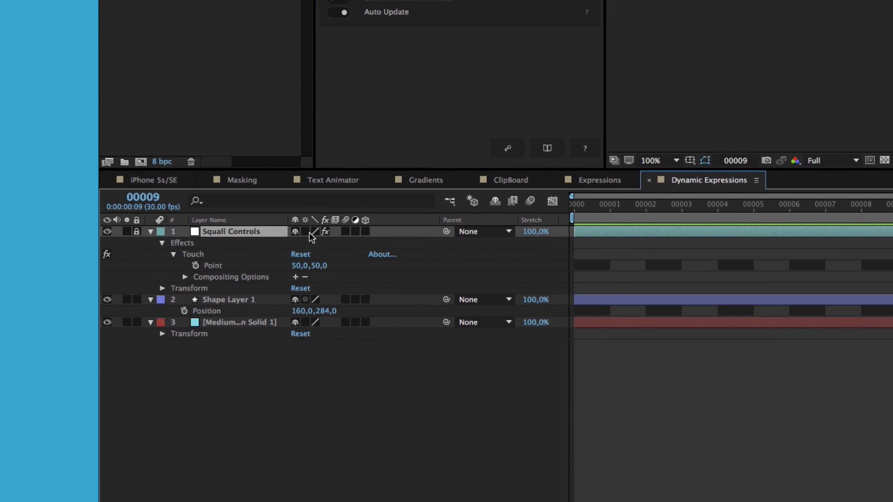
- Link Shape Layer 1's Position expression to Touch Point, render, and drag the pentagon in the simulator
alt+click(185, 312)
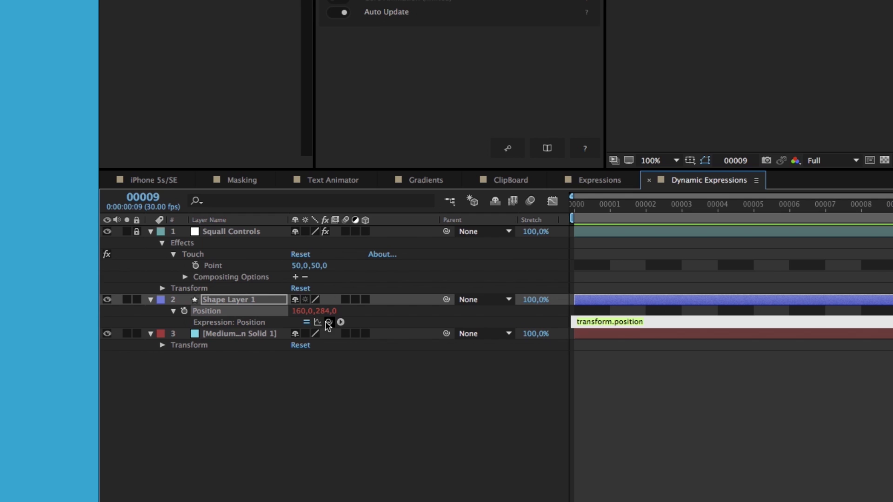
drag(329, 322, 225, 262)
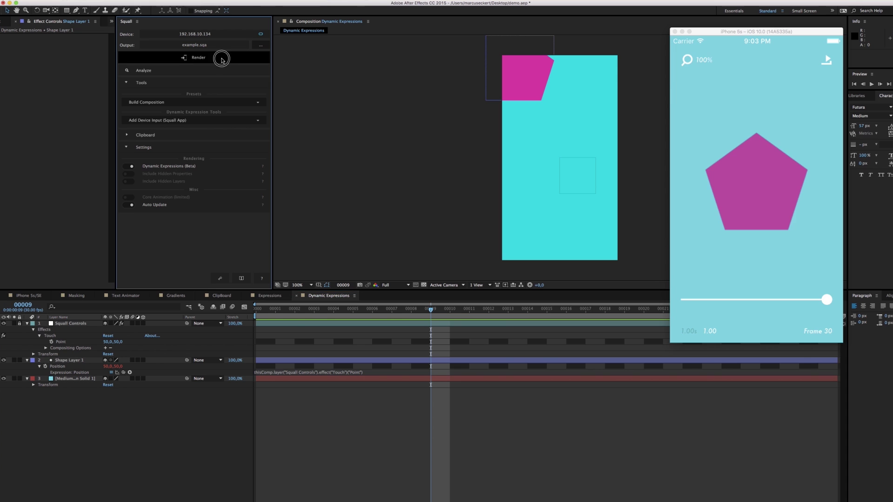
click(222, 57)
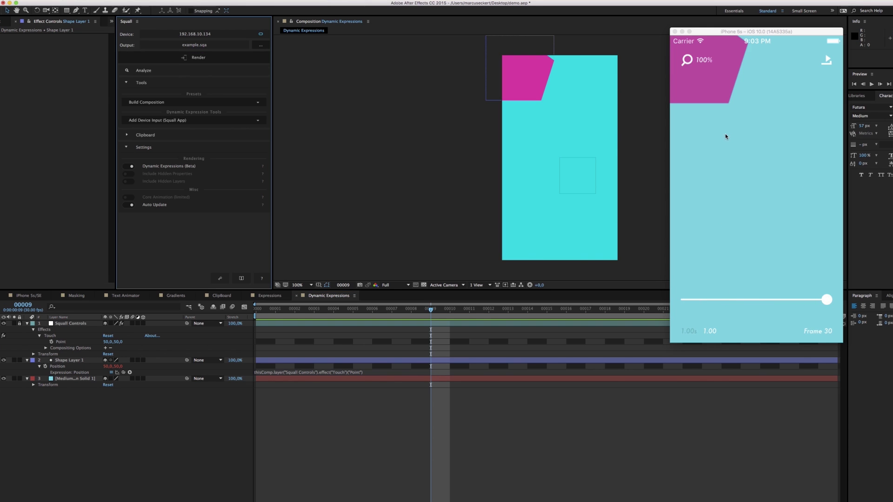
drag(728, 141, 775, 60)
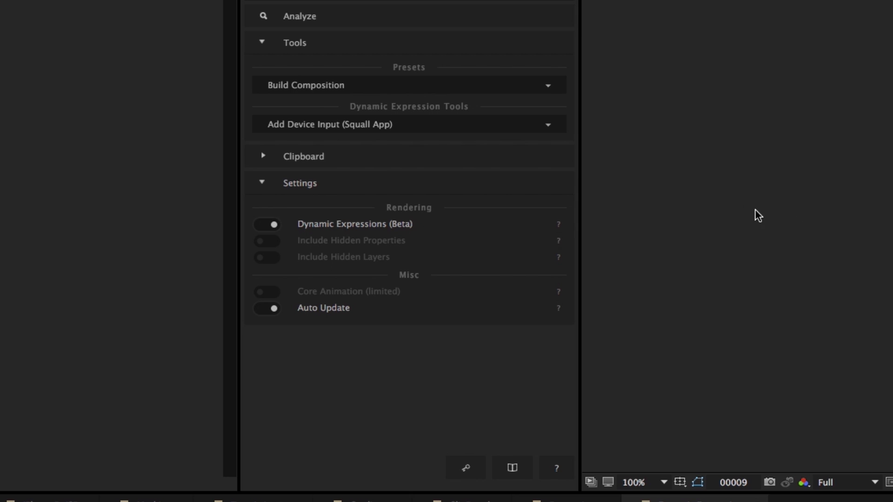
- View the Add Device Input options: Touch Position, Screen Size, Accelerometer and Gyroscope
click(524, 120)
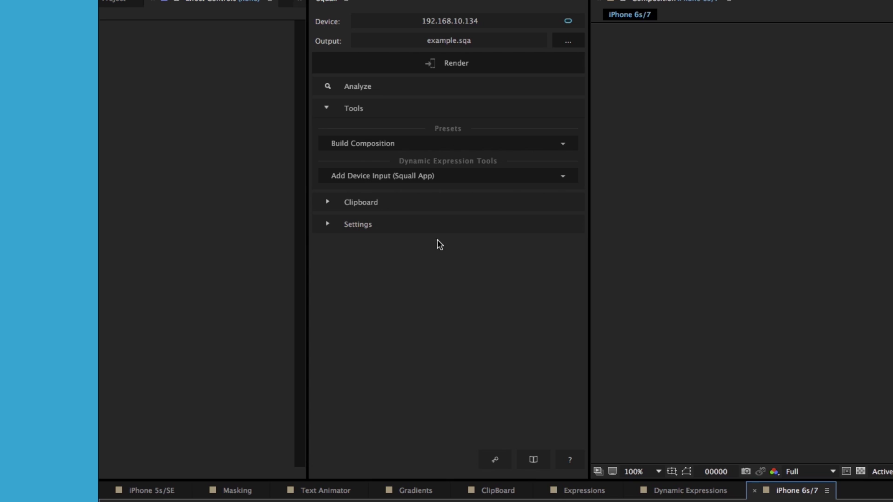
- Turn on Include Hidden Properties and Include Hidden Layers in Squall's settings
click(431, 231)
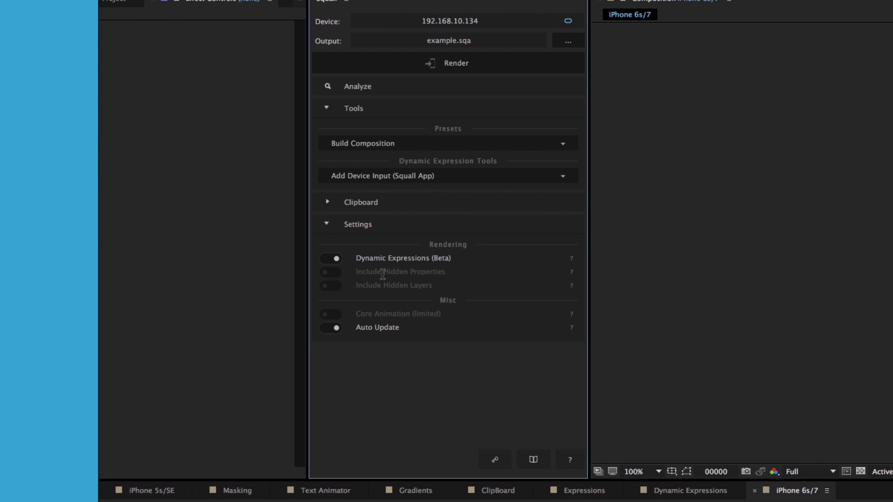
click(333, 274)
click(333, 288)
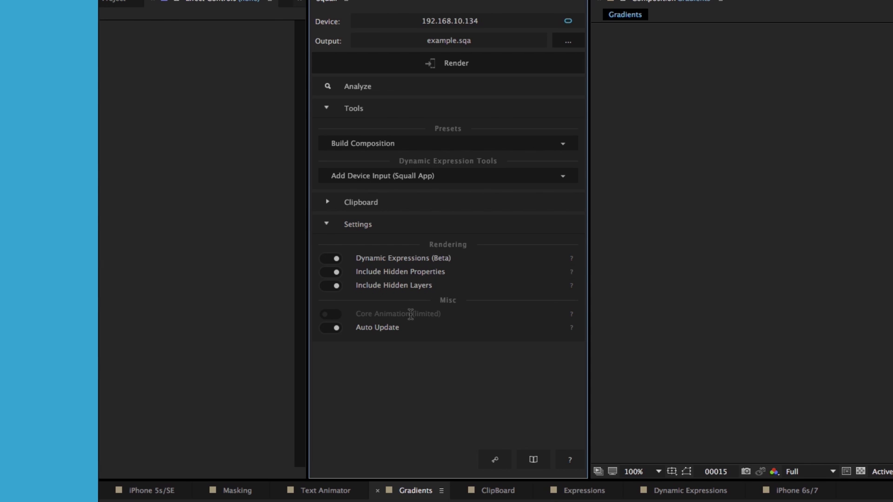
- Enable Core Animation (limited) output and toggle Auto Update off and back on
click(333, 316)
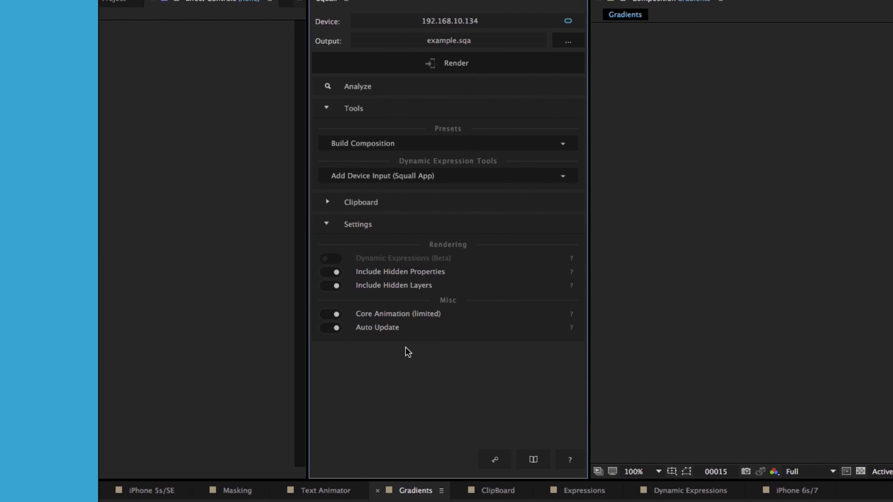
click(334, 331)
click(334, 332)
- Check for updates on Squall's About page, confirming version 1.5 is current, then close it
click(570, 460)
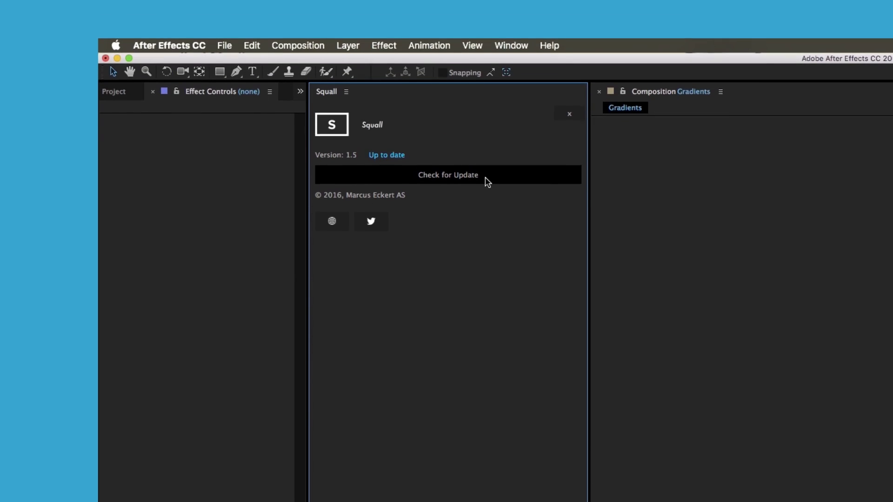
click(485, 90)
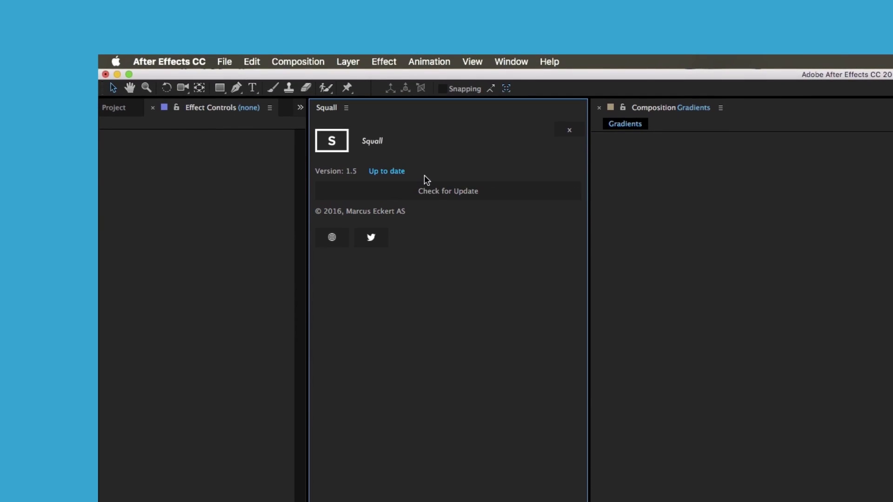
click(568, 132)
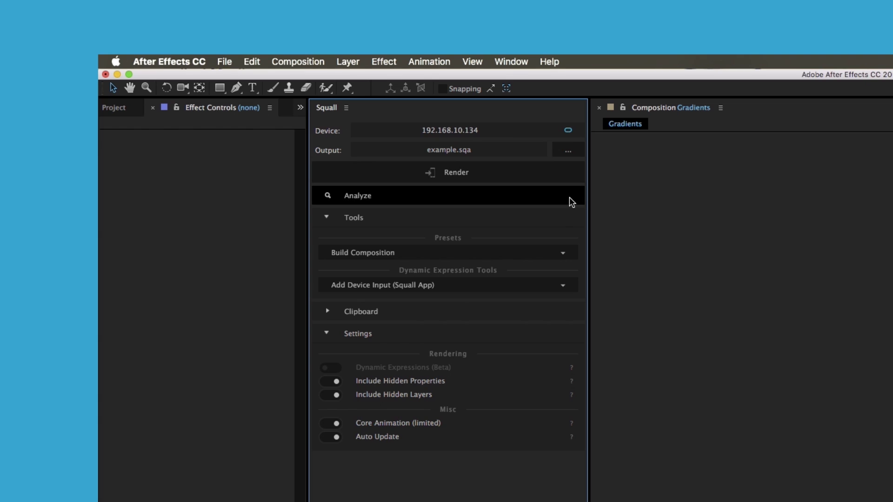